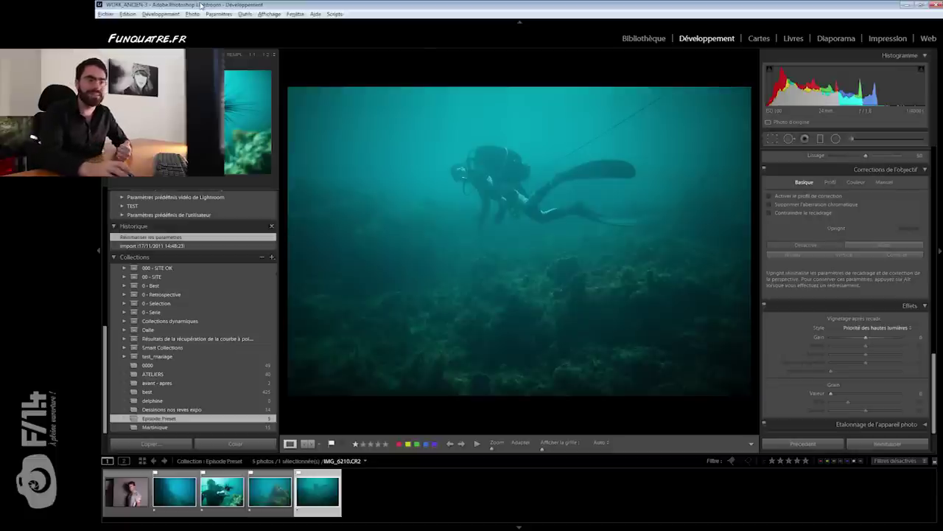
- Apply NB_CONTRAST_1 to IMG_6210.CR2 and review the resulting settings, including manual lens corrections
scroll(136, 238, up, 3)
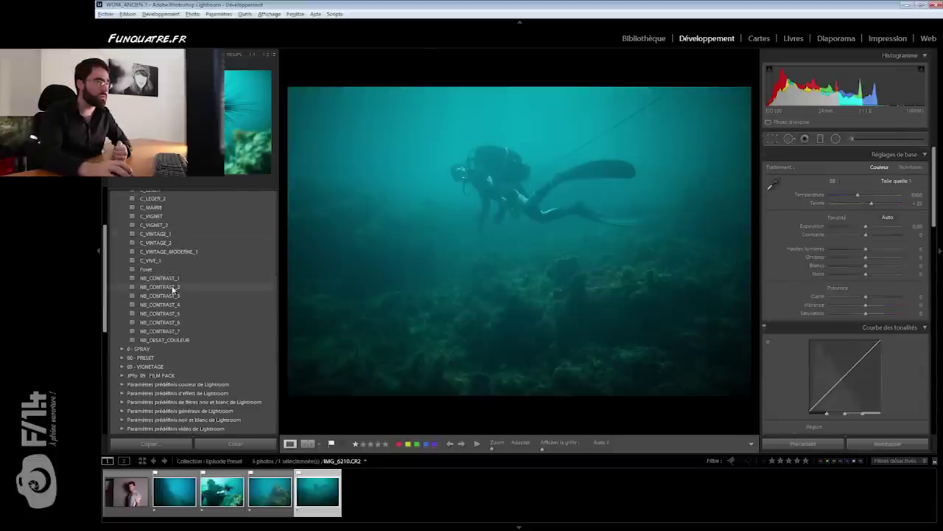
click(176, 277)
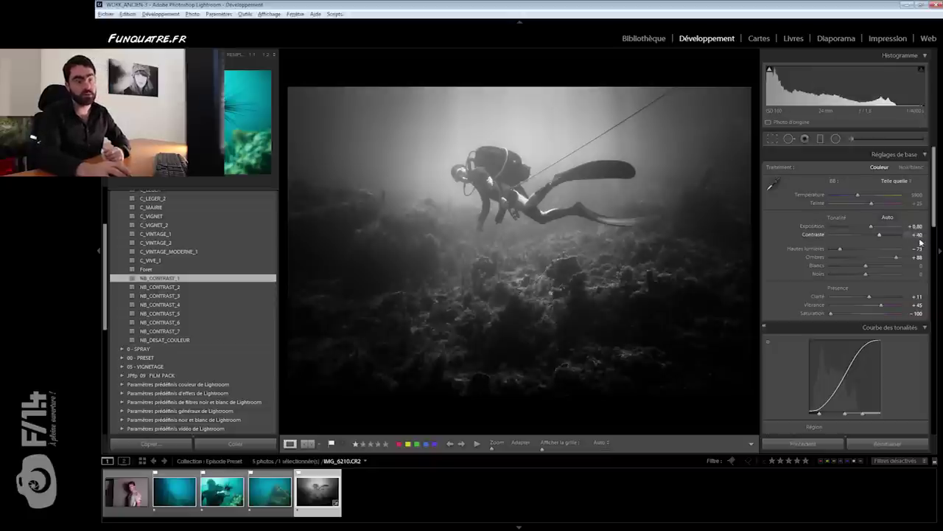
scroll(891, 243, down, 2)
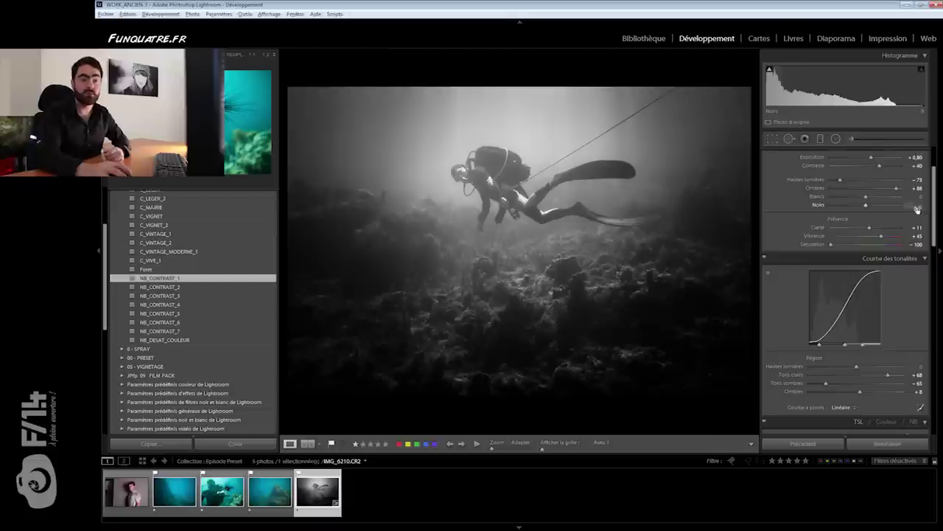
scroll(936, 240, down, 2)
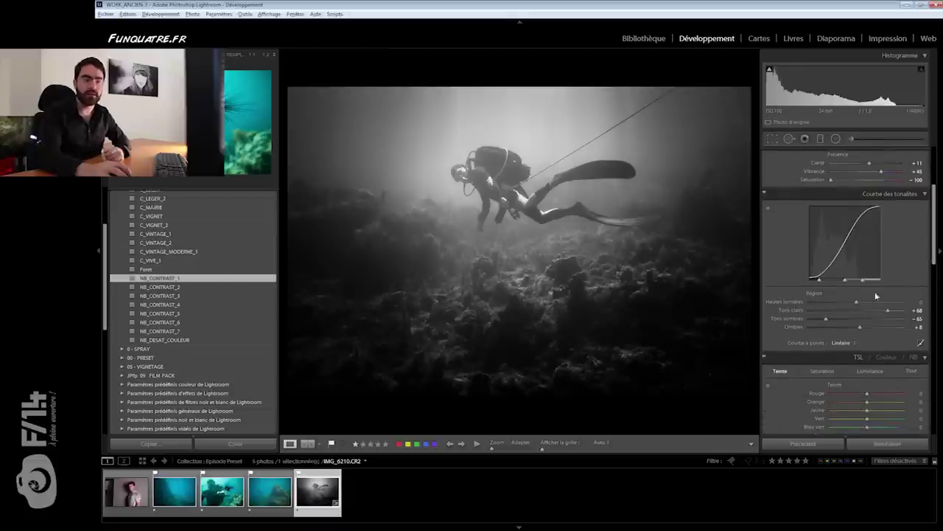
scroll(933, 254, down, 3)
drag(933, 257, 925, 343)
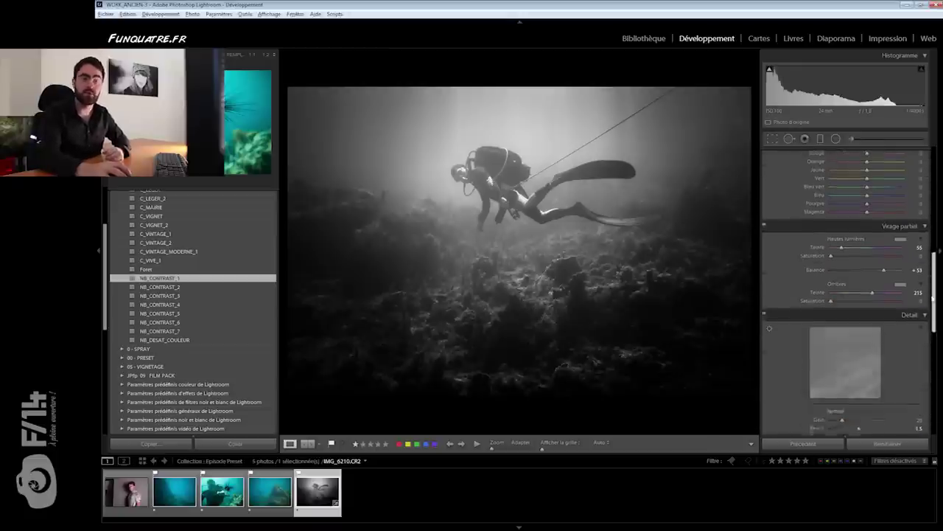
click(884, 378)
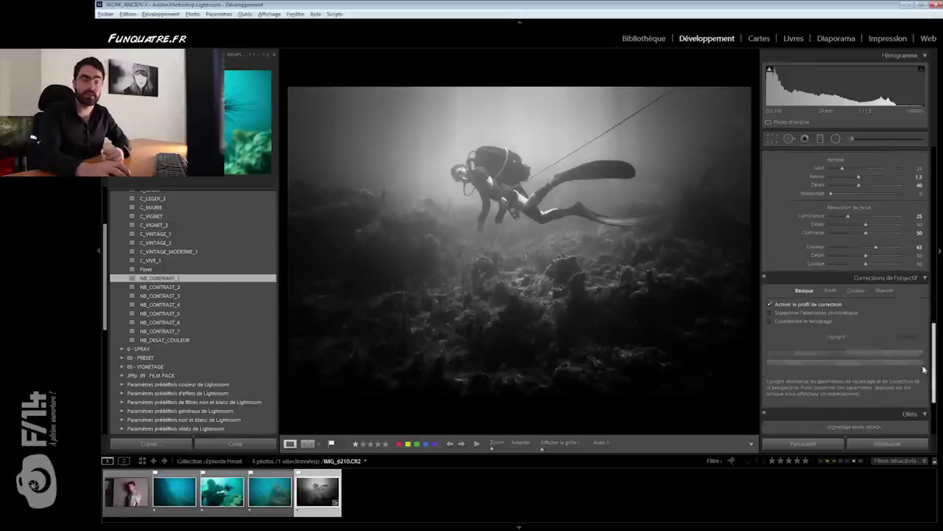
scroll(848, 339, down, 5)
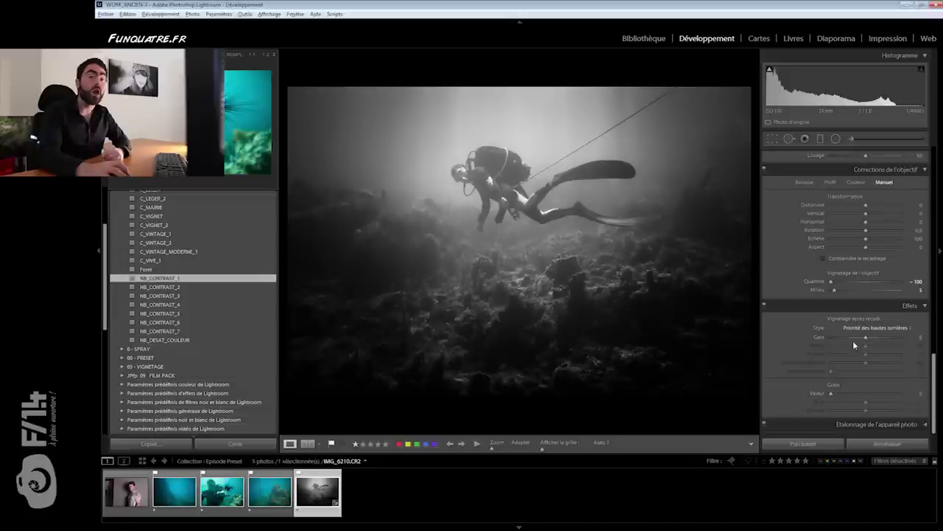
scroll(852, 348, up, 5)
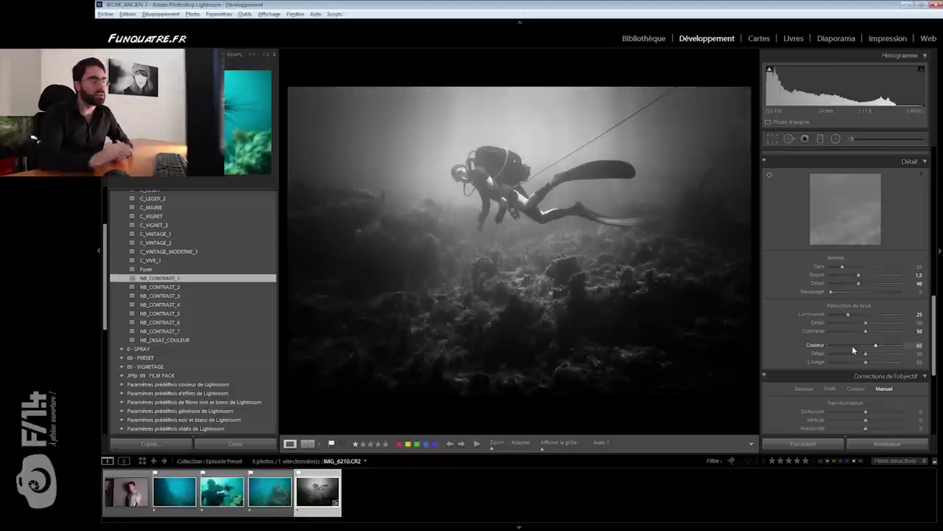
scroll(214, 295, up, 3)
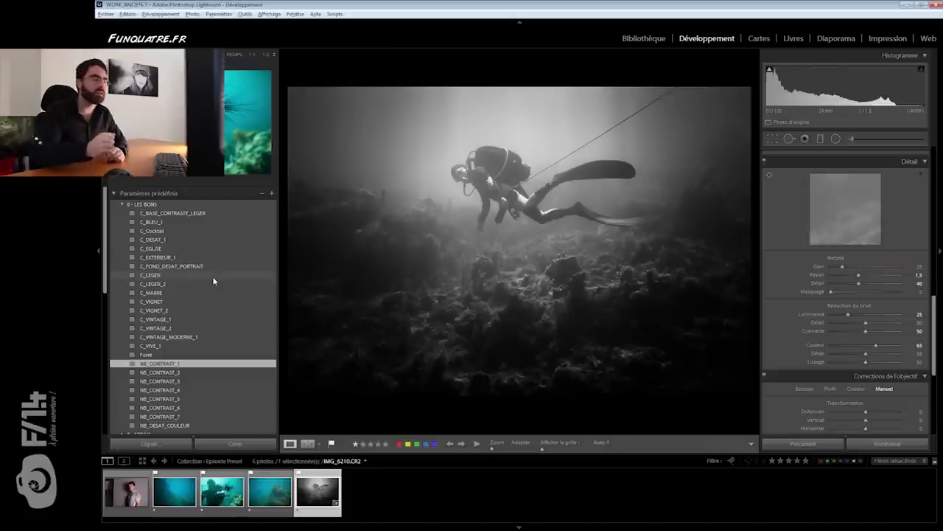
- Lower the diver photo's Whites to -38
scroll(890, 268, up, 3)
scroll(881, 280, up, 3)
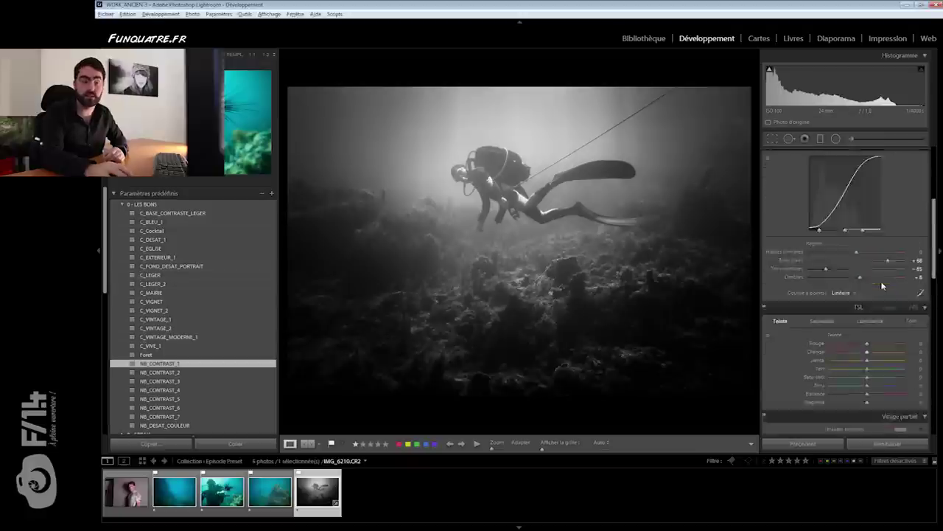
scroll(881, 281, up, 3)
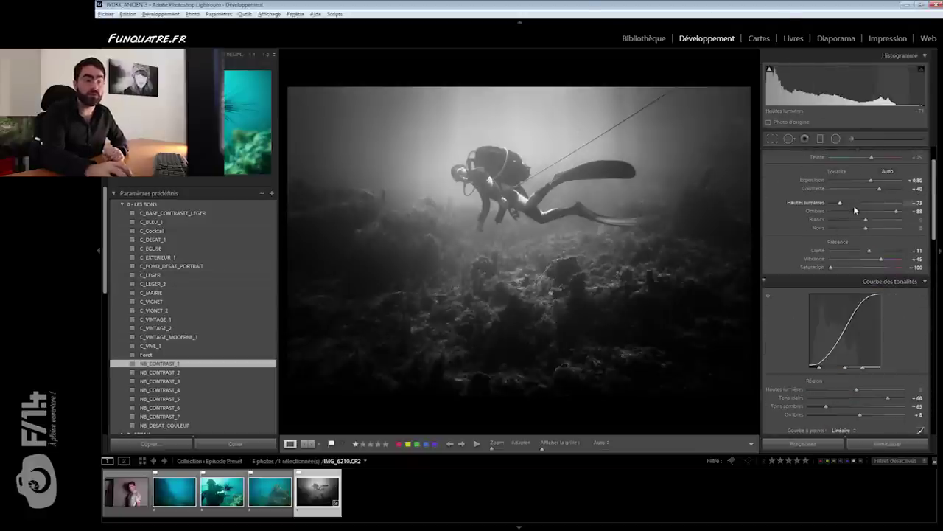
mouse_move(866, 219)
mouse_down()
mouse_move(853, 220)
mouse_move(877, 228)
mouse_up()
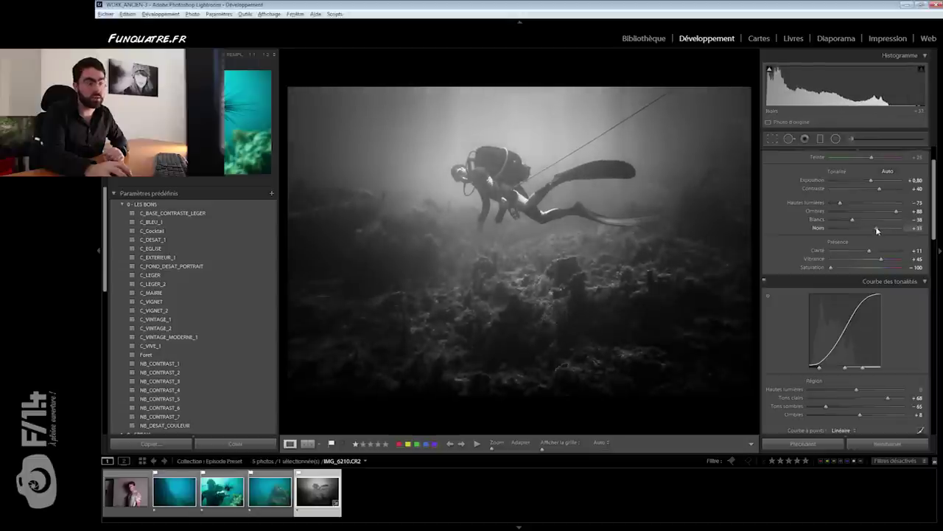
- Add an elliptical radial filter around the diver with increased sharpness, keeping pins always visible
click(836, 139)
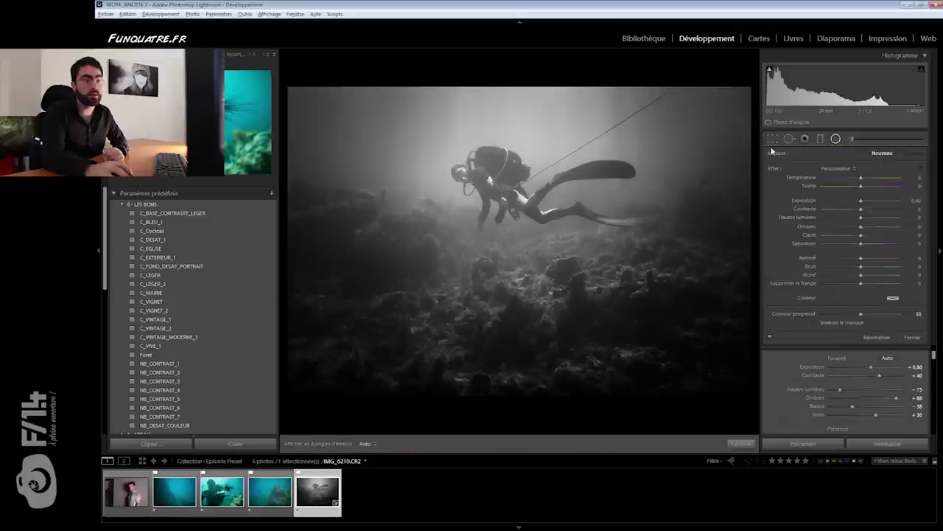
mouse_move(519, 181)
mouse_down()
mouse_move(651, 220)
mouse_move(702, 262)
mouse_up()
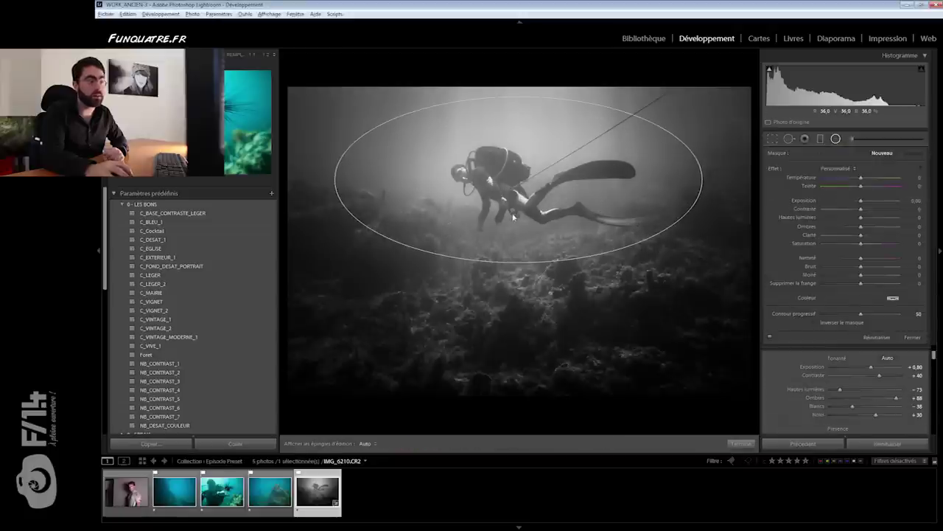
mouse_move(861, 258)
mouse_down()
mouse_move(876, 261)
mouse_move(870, 210)
mouse_up()
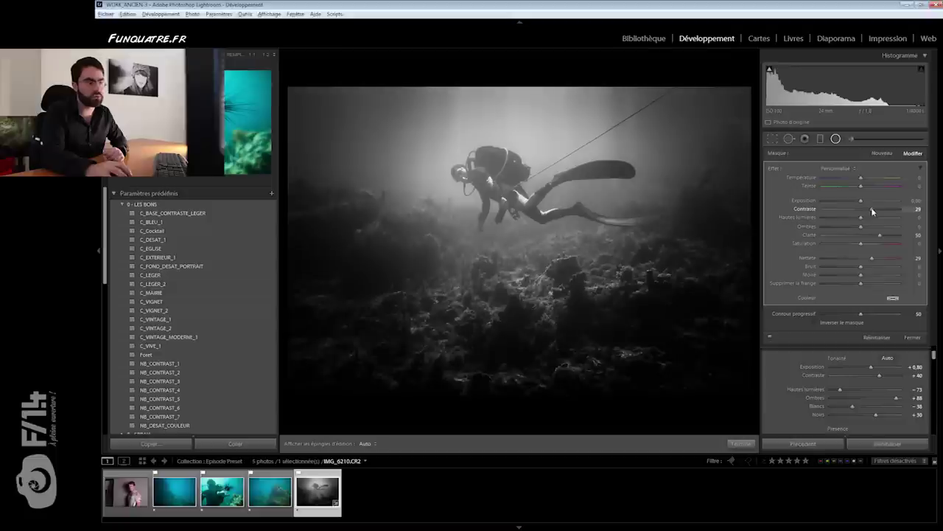
click(820, 139)
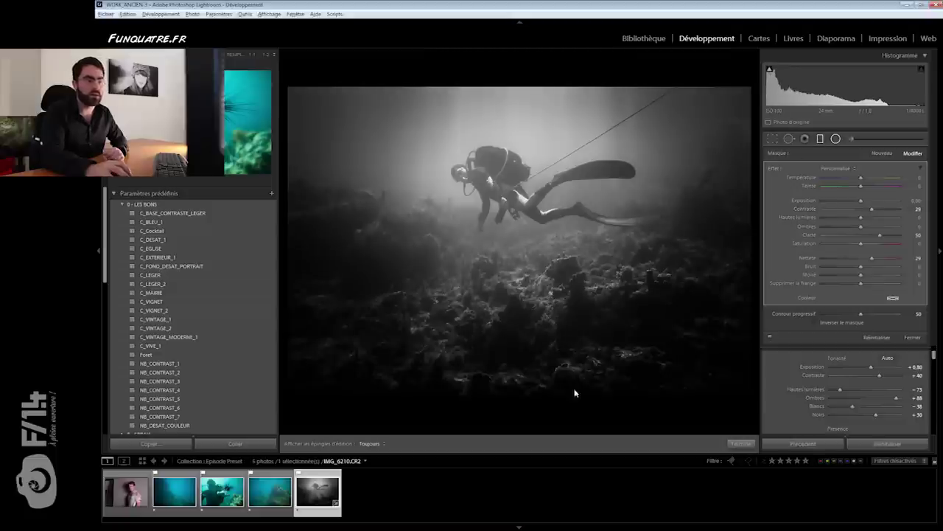
- Add a graduated filter across the lower seabed with reduced exposure
key(m)
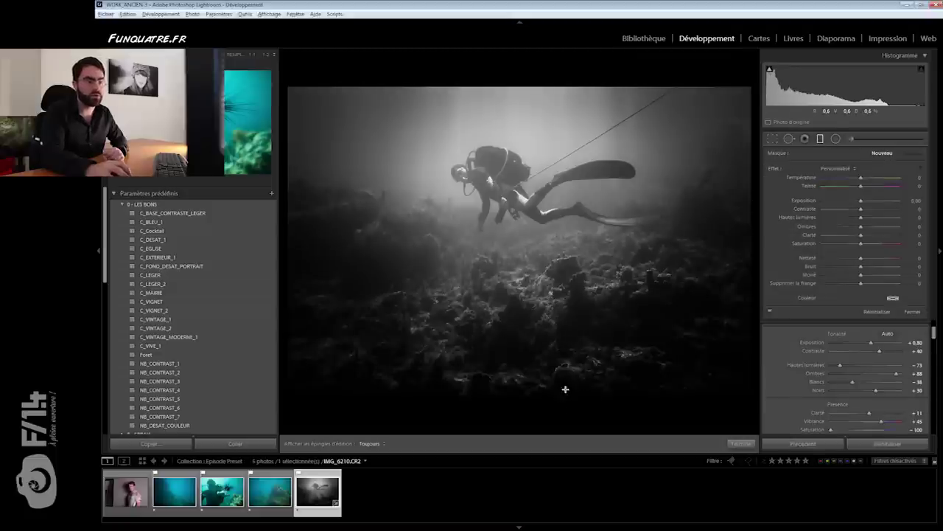
drag(566, 389, 527, 217)
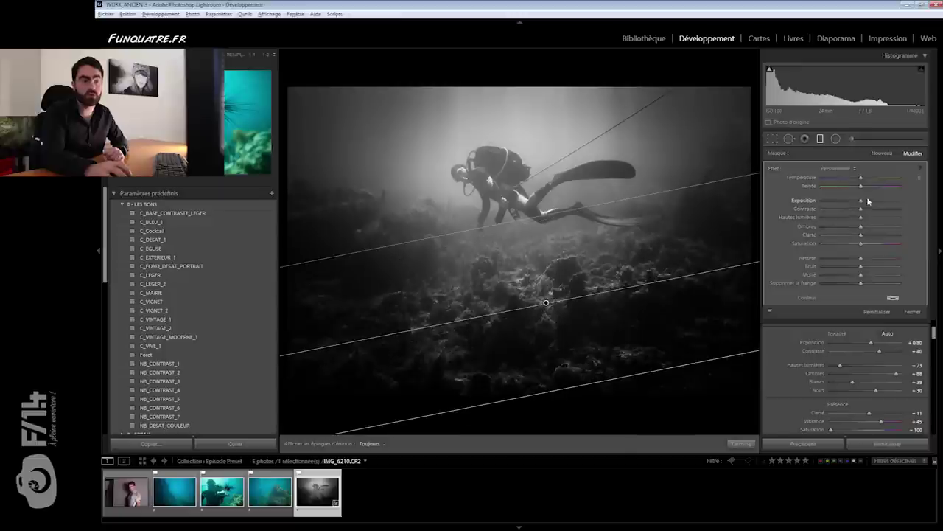
drag(867, 200, 864, 201)
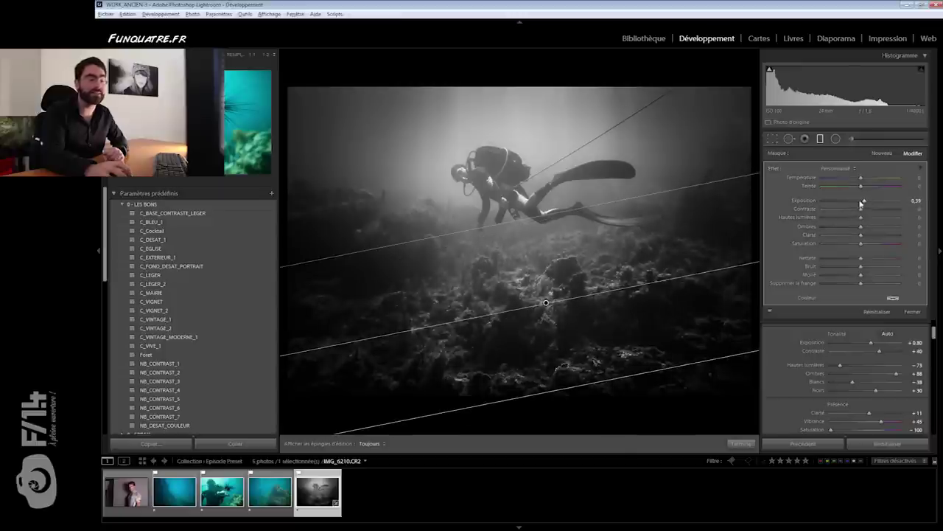
click(911, 313)
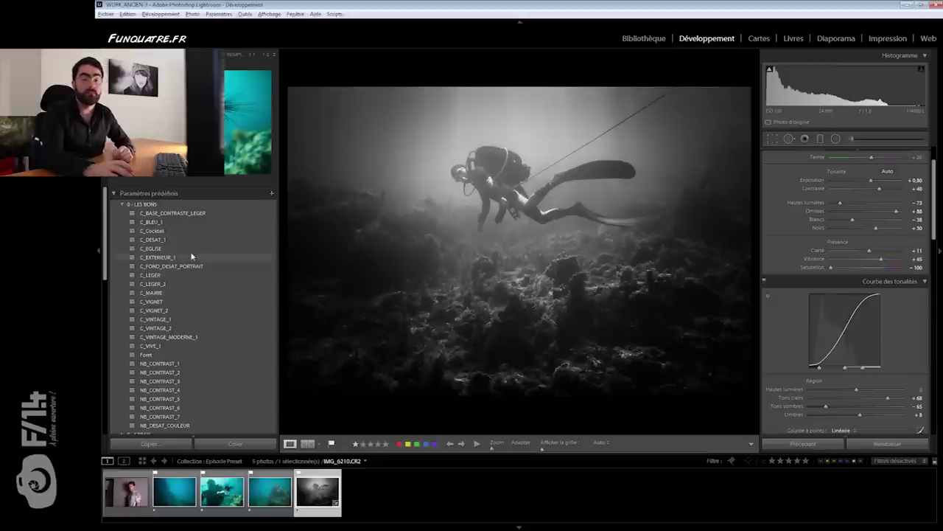
- Try the Adjustment Brush effects 02 Burn One Stop and 30 Black Out LR4
scroll(189, 263, down, 3)
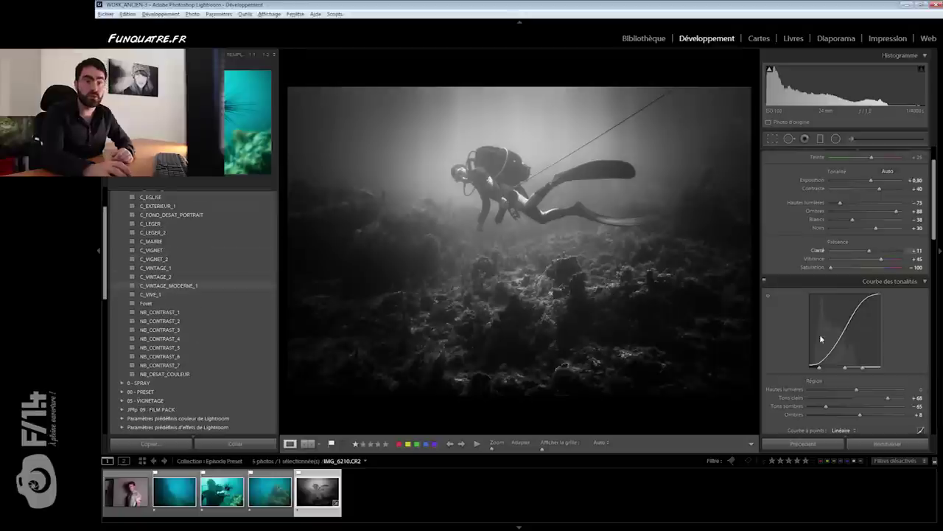
click(850, 140)
click(855, 166)
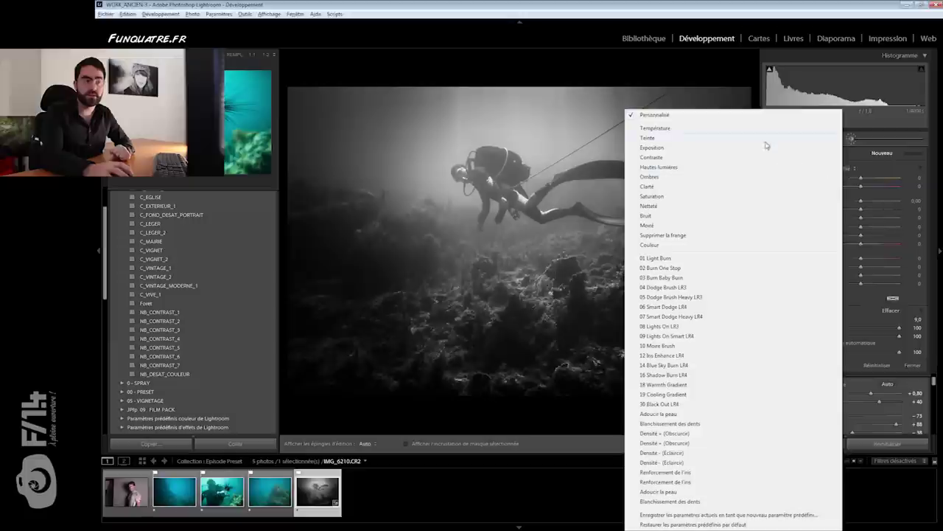
click(660, 267)
click(855, 166)
click(743, 385)
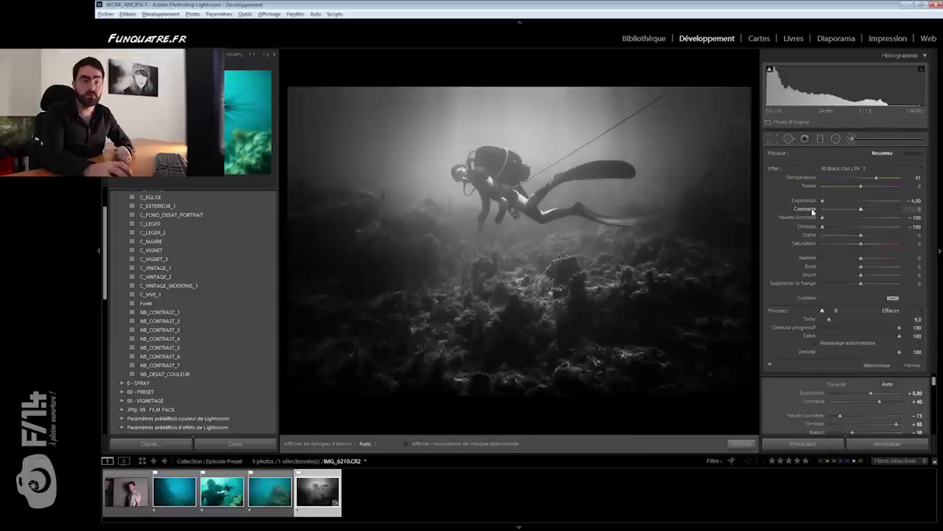
- Dismiss the brush effect list and switch to the Library's Episode Preset collection
click(864, 169)
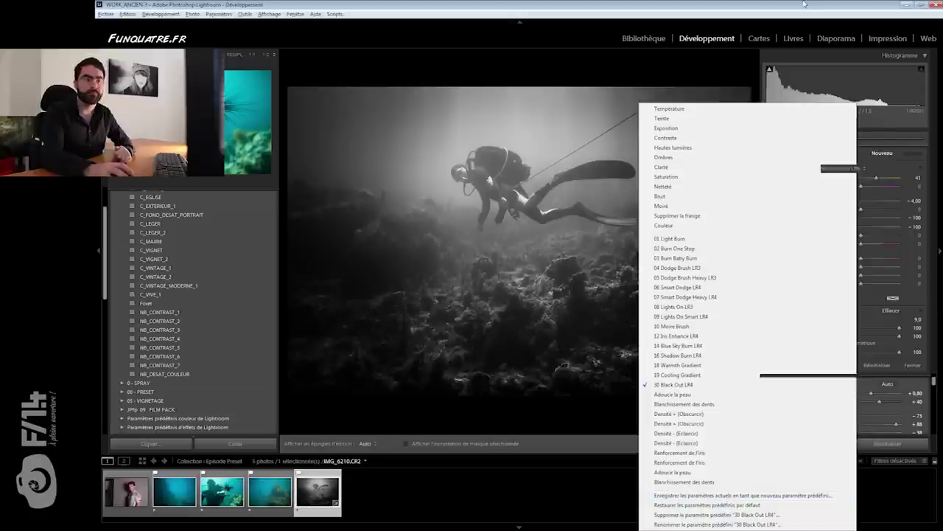
click(794, 66)
click(641, 38)
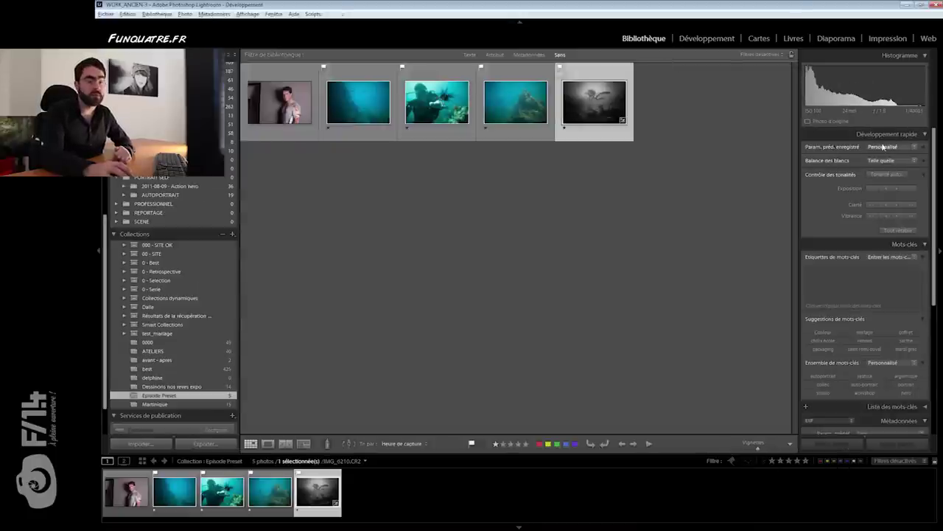
- Glance at the metadata presets, then the Slideshow and Print modules
scroll(882, 221, down, 5)
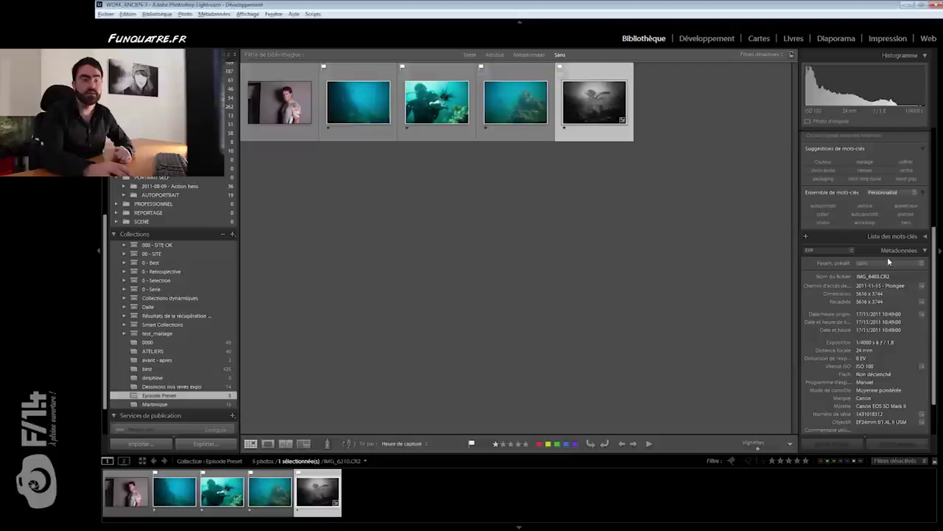
click(889, 262)
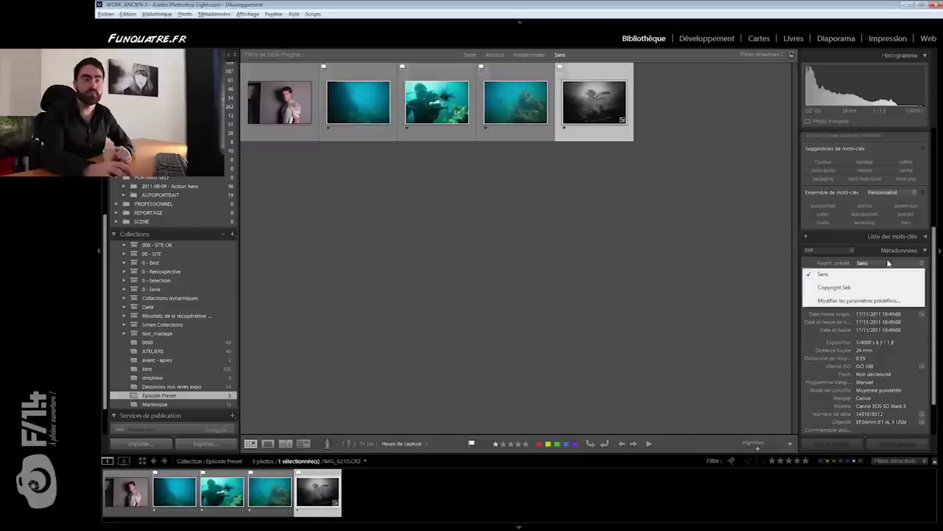
click(780, 7)
click(855, 43)
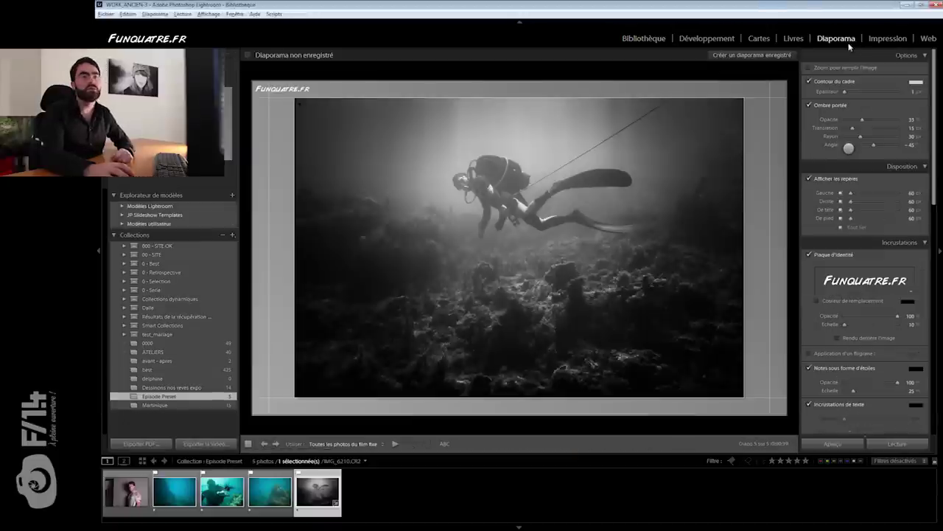
click(873, 37)
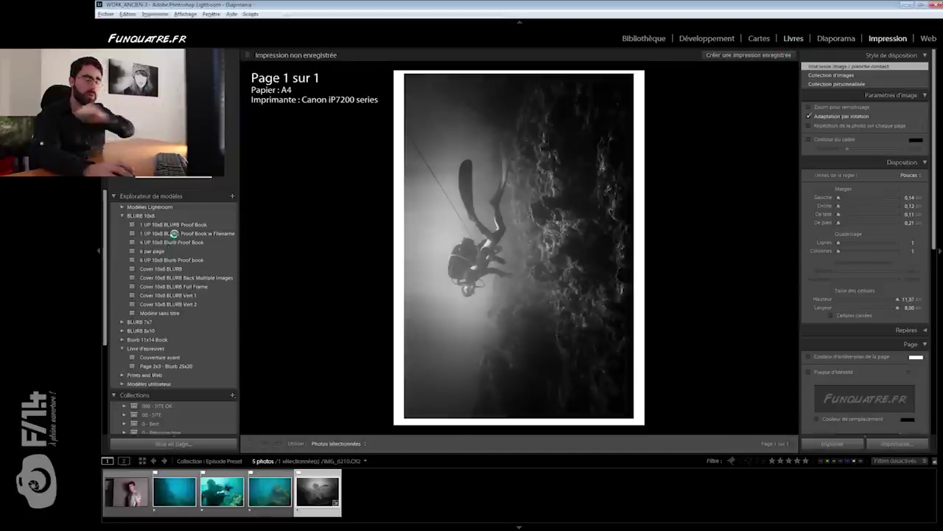
- Return to Develop with the diver photo and bring the presets list into view
click(718, 41)
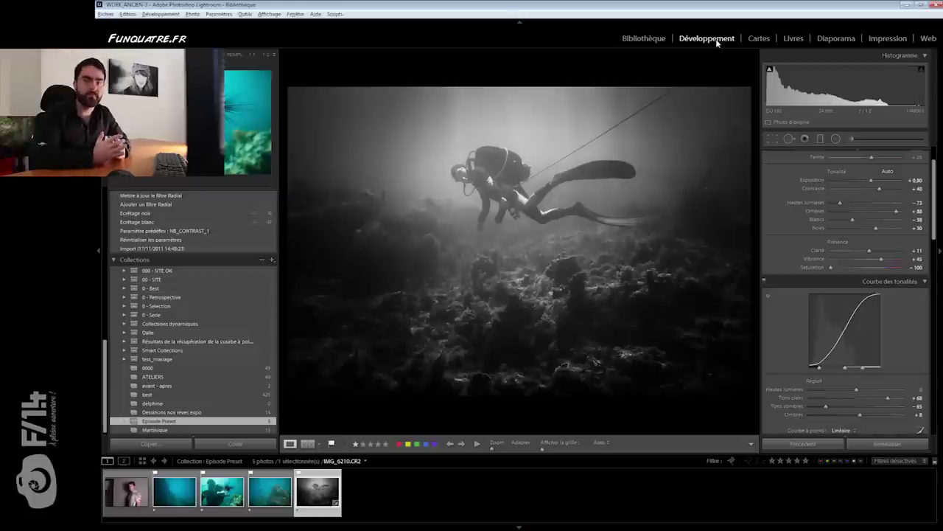
scroll(207, 210, up, 10)
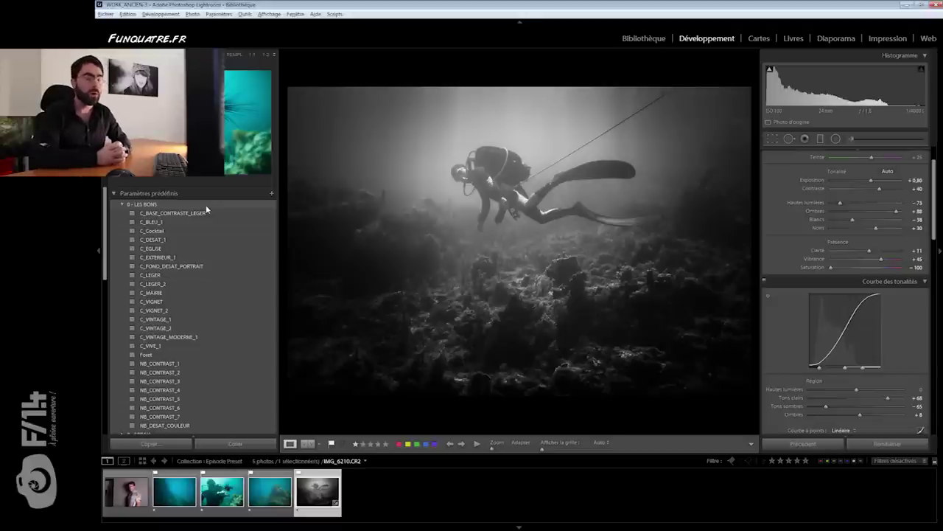
scroll(236, 258, down, 3)
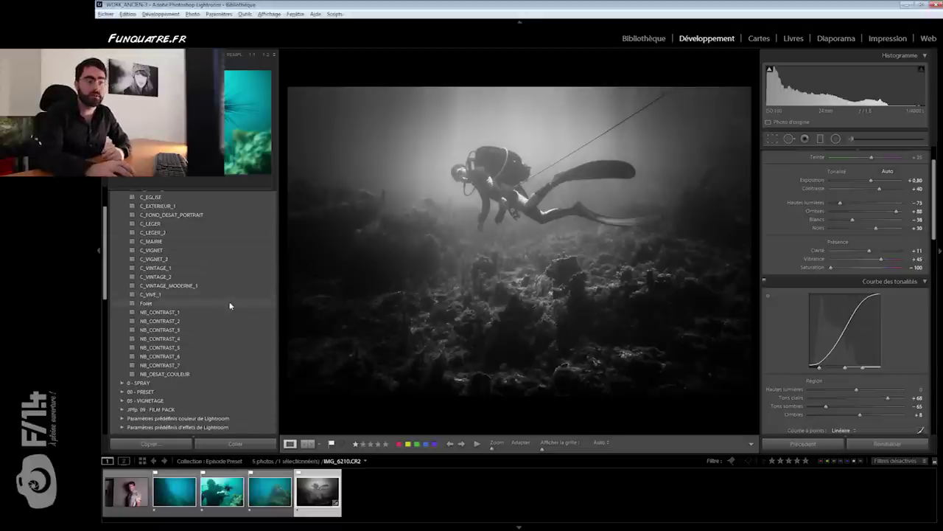
scroll(221, 347, down, 5)
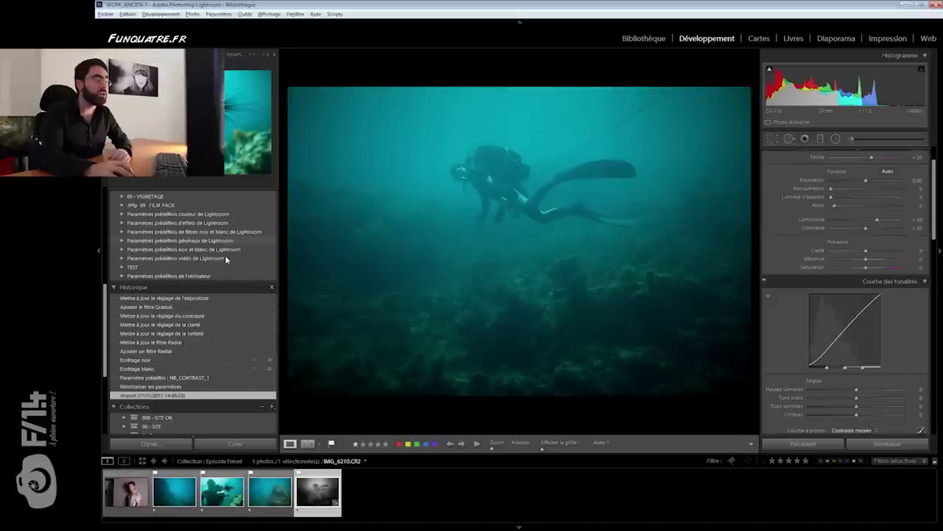
- Reset the diver photo, raise Contrast to +46, reduce saturation and brighten highlights
key(ctrl+shift+r)
drag(883, 191, 849, 195)
scroll(875, 199, up, 2)
click(853, 314)
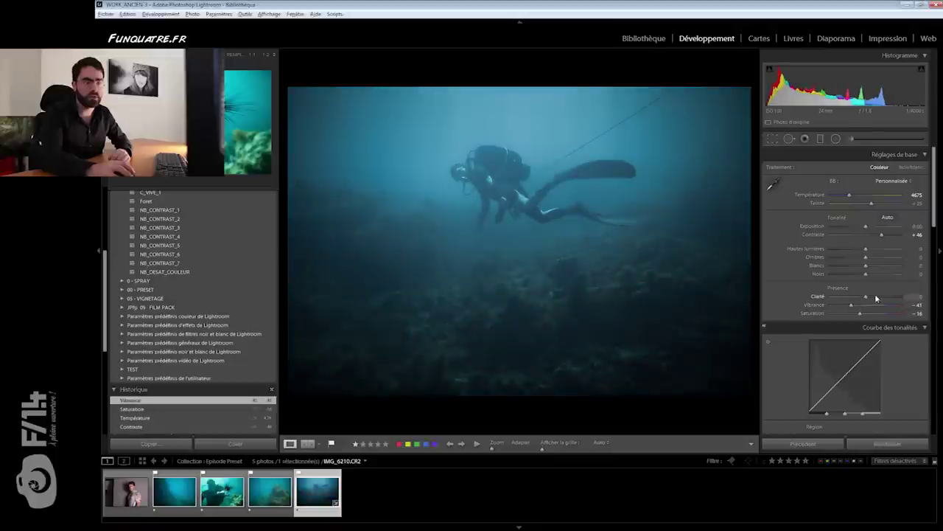
drag(866, 249, 874, 251)
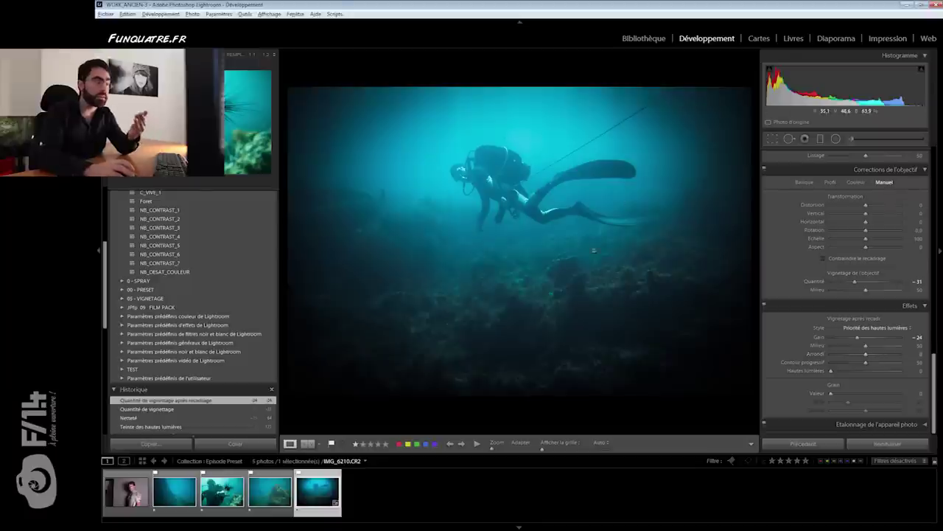
- Collapse the history panel and apply the NB_CONTRAST_1 black-and-white preset
click(184, 389)
scroll(188, 190, up, 2)
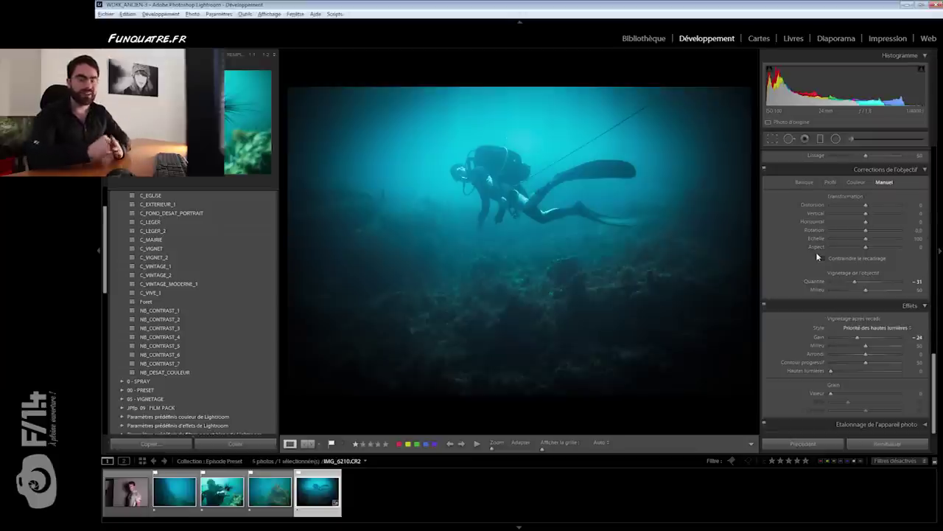
click(201, 315)
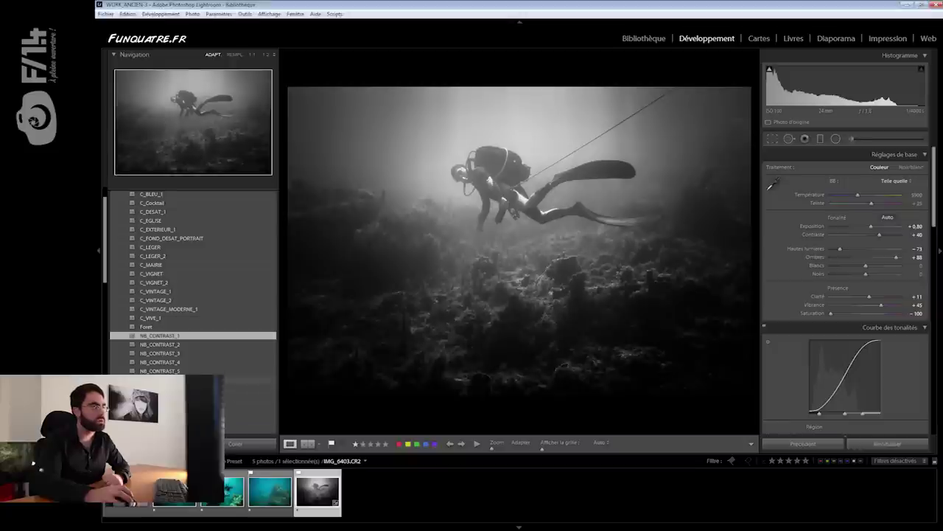
click(243, 388)
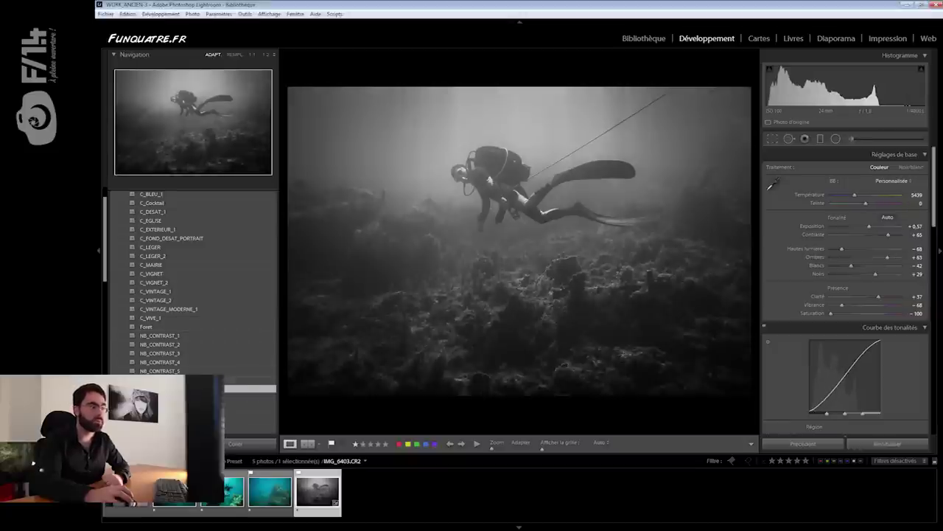
click(225, 381)
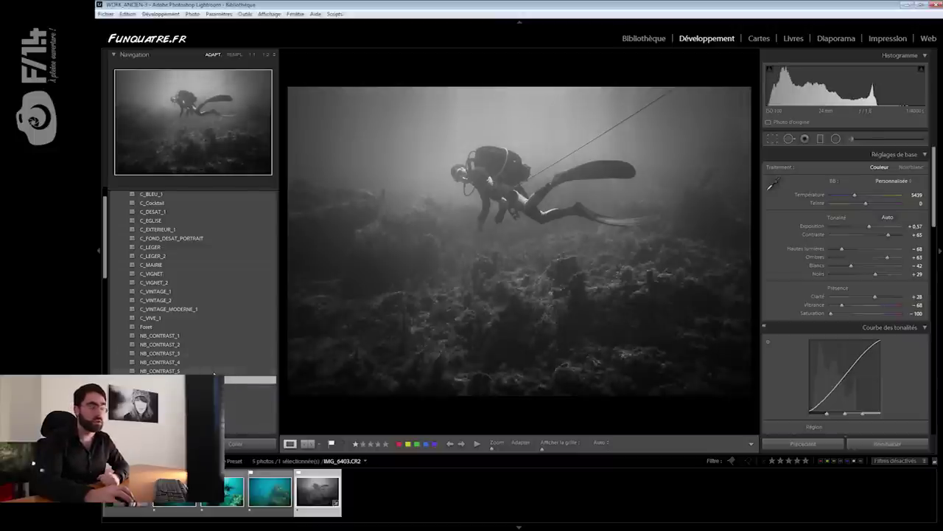
click(195, 336)
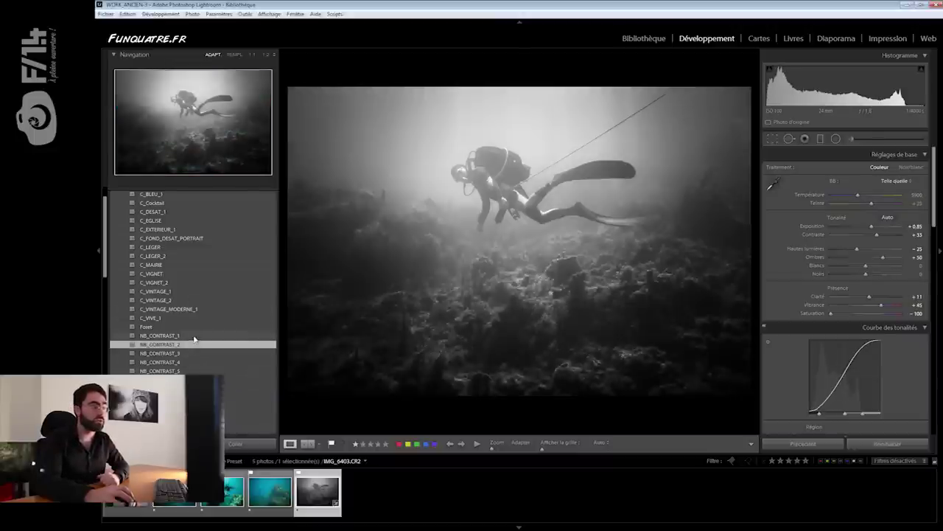
click(194, 338)
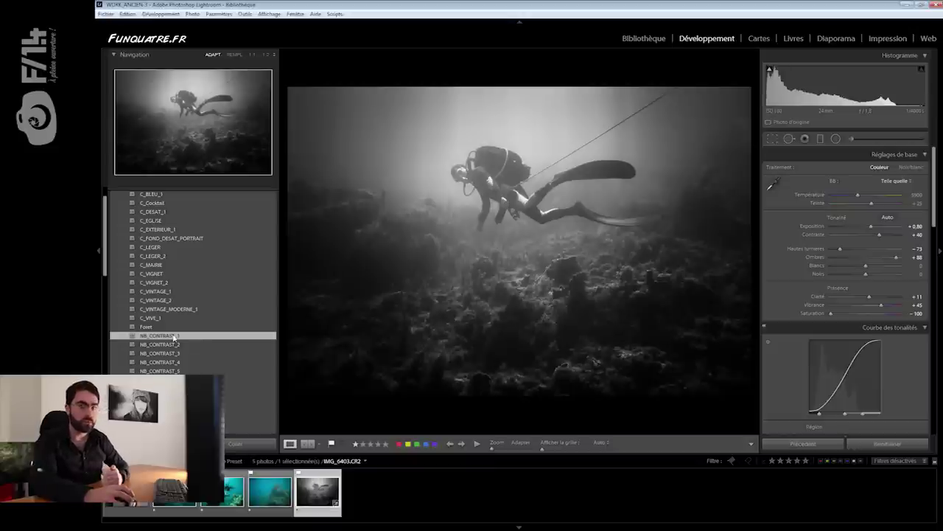
click(173, 344)
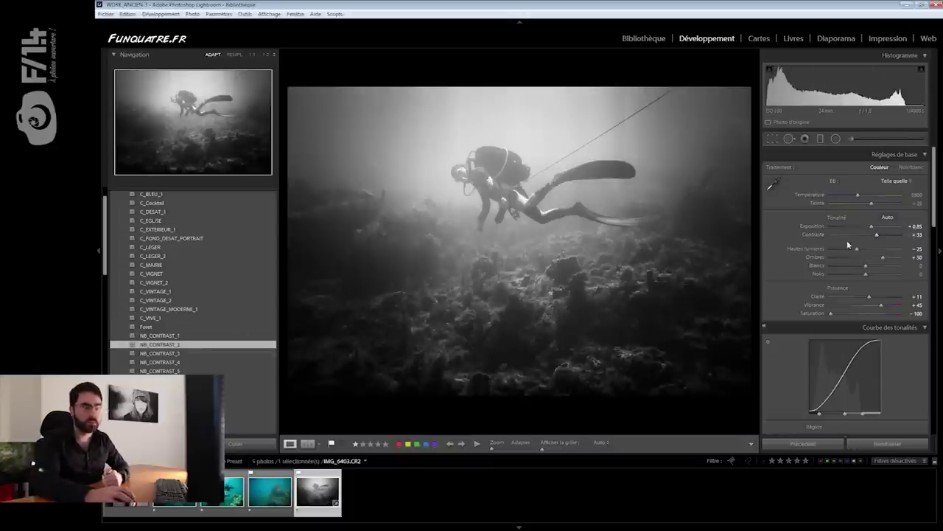
click(203, 338)
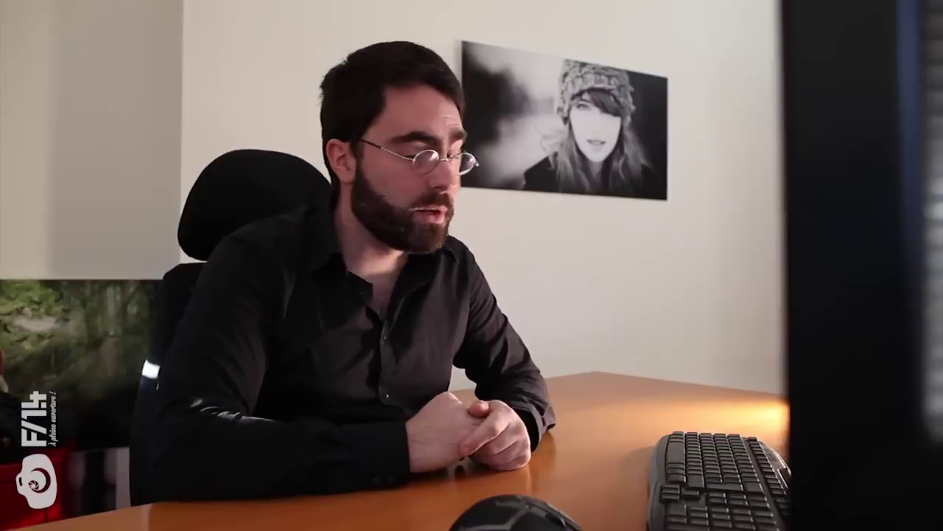
- Open the colour portrait of the man and apply the 300 v1 preset from TEST
scroll(192, 342, down, 3)
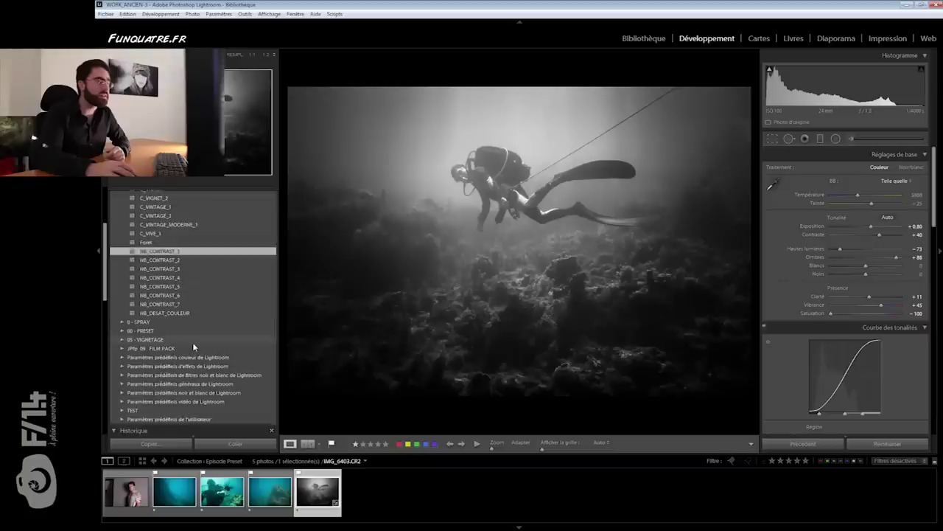
click(120, 411)
click(126, 491)
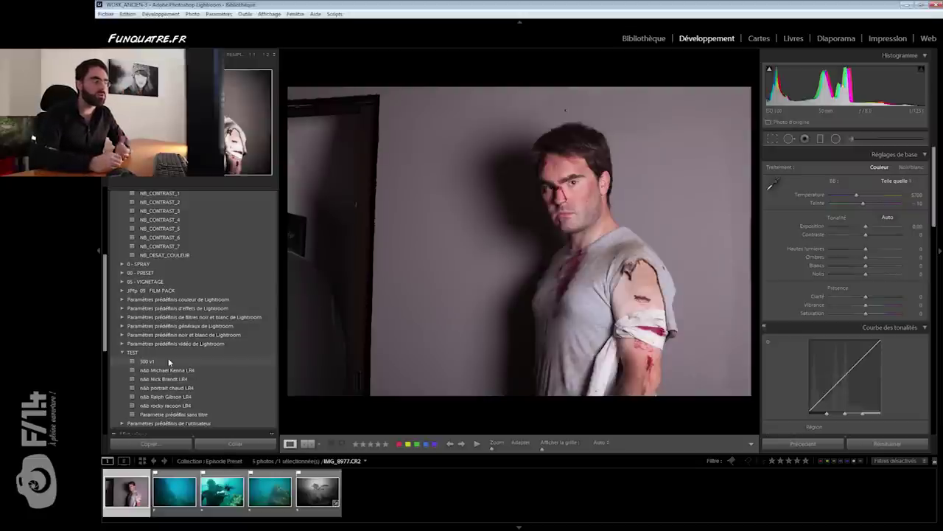
click(169, 362)
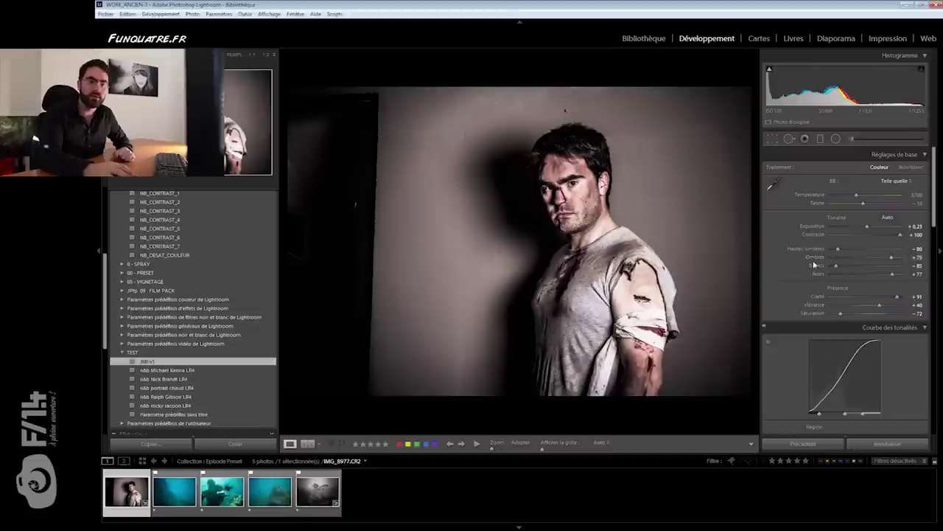
- Check shadow clipping, then zero the highlights, shadows, whites and blacks
scroll(910, 276, down, 2)
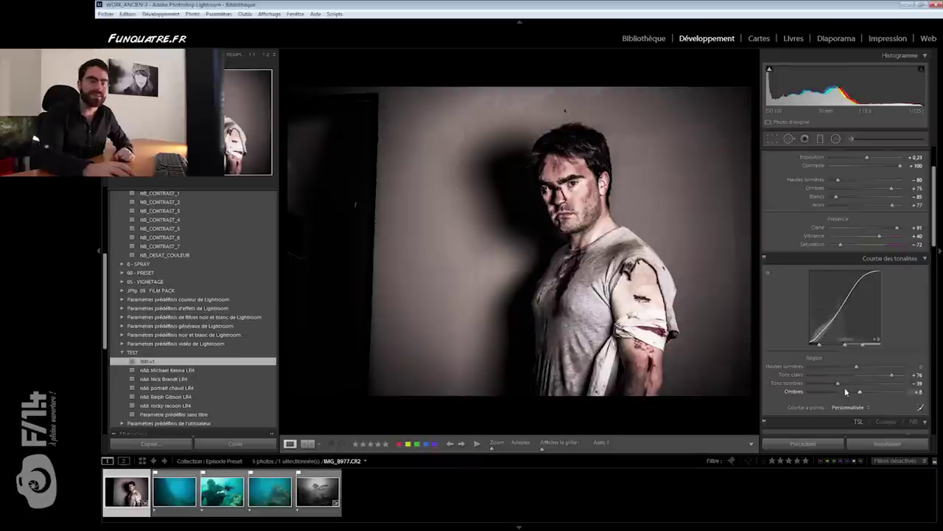
scroll(858, 384, up, 2)
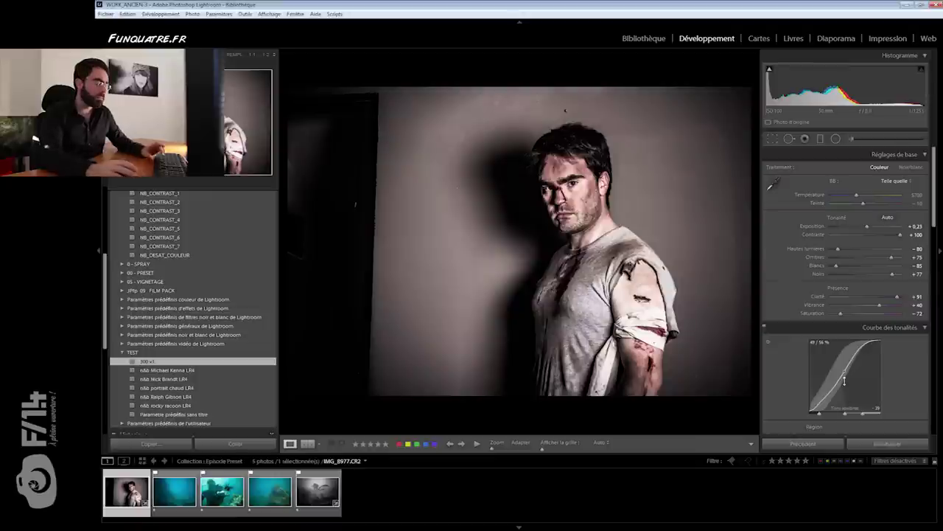
key(j)
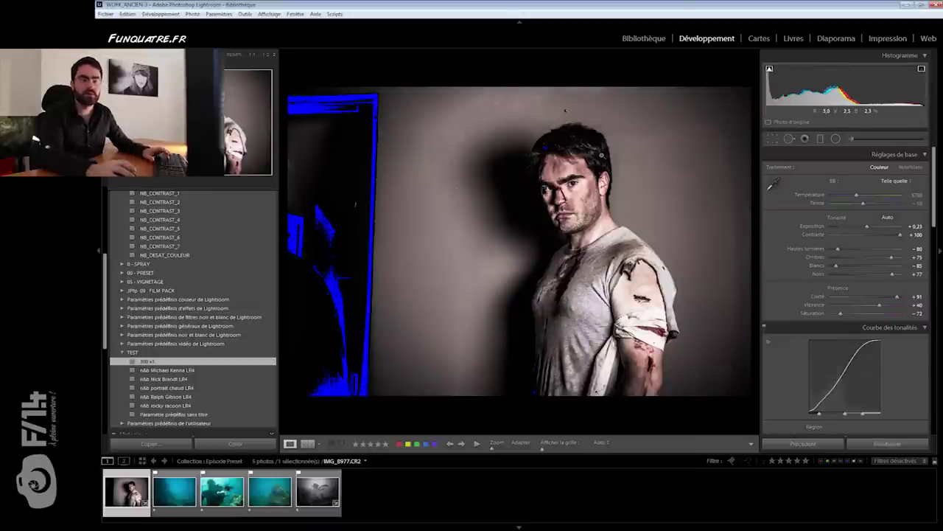
key(ctrl+z)
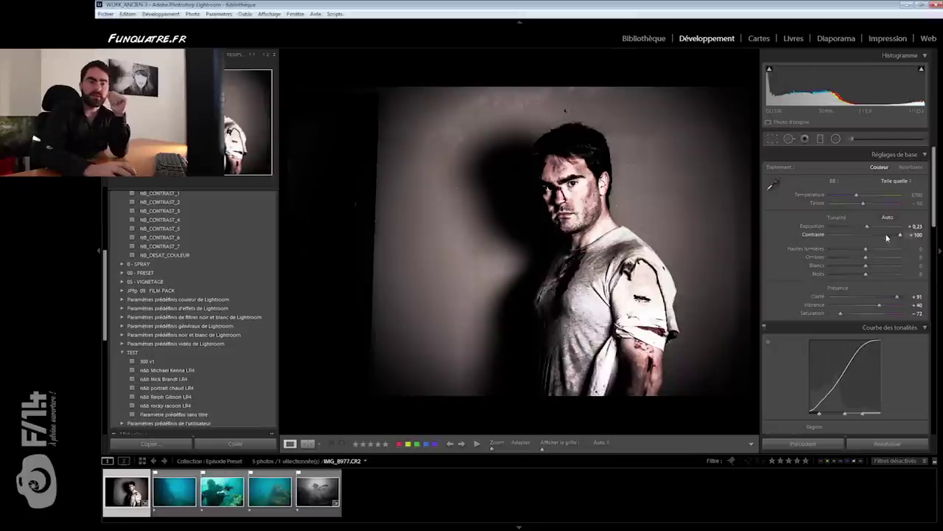
- Using the clipping overlay, set Highlights -100, Shadows +94, Whites -97, Blacks +100
scroll(874, 339, down, 2)
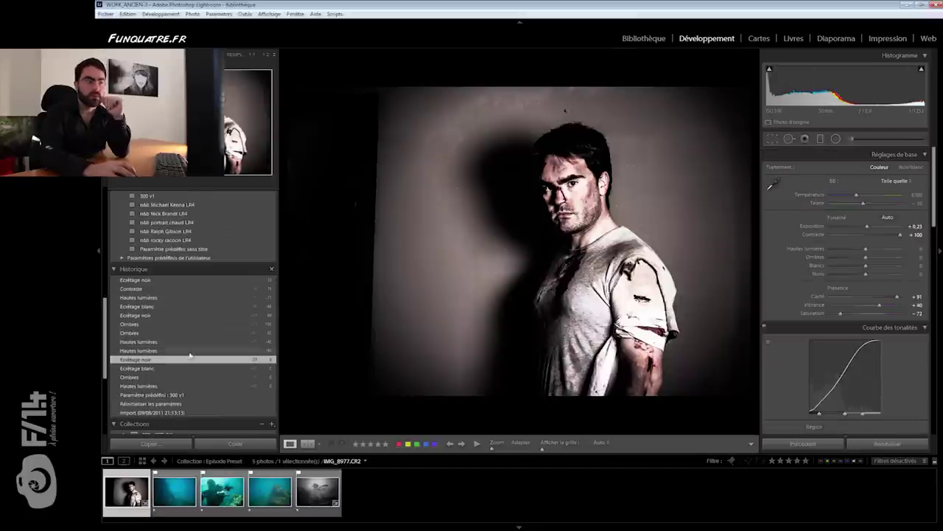
key(j)
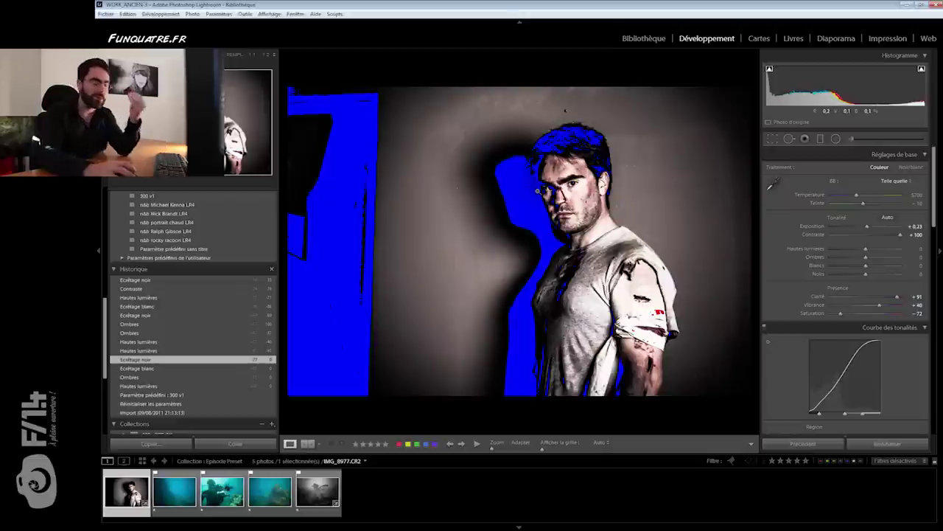
mouse_move(866, 248)
mouse_down()
mouse_move(831, 248)
mouse_move(898, 258)
mouse_move(832, 266)
mouse_move(910, 274)
mouse_up()
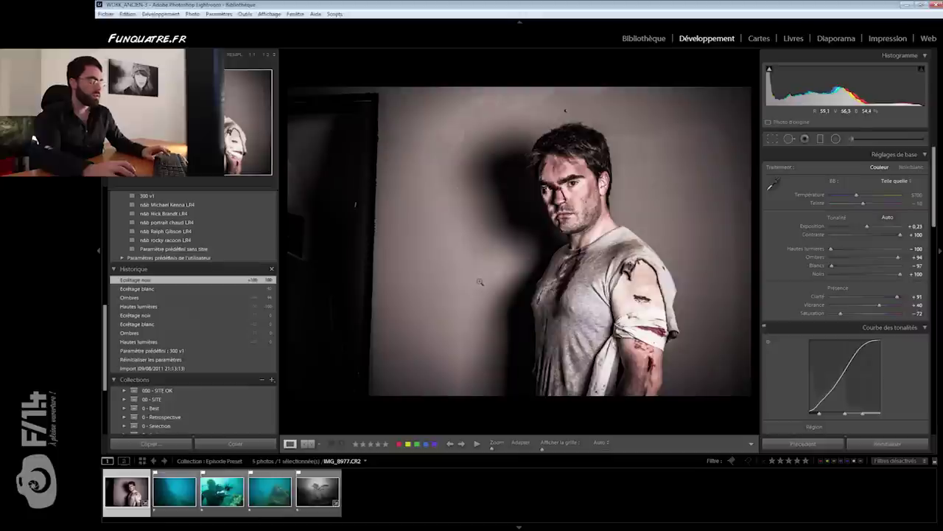
key(j)
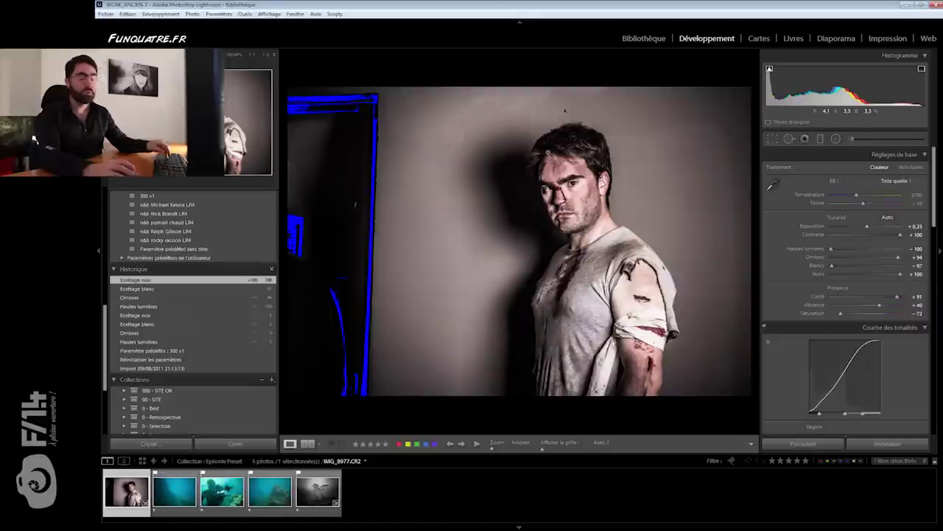
key(j)
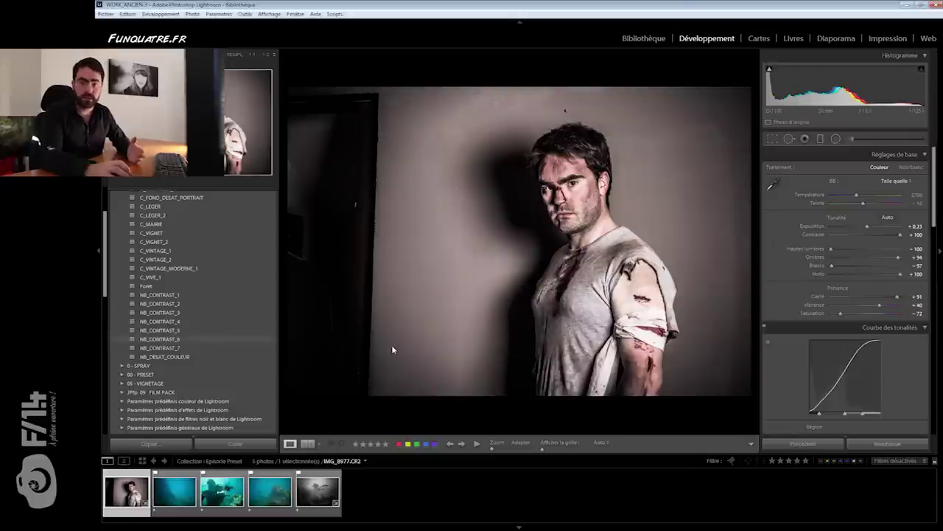
- Start a new develop preset with all settings except lens corrections, keeping Lens Vignetting
scroll(208, 311, up, 3)
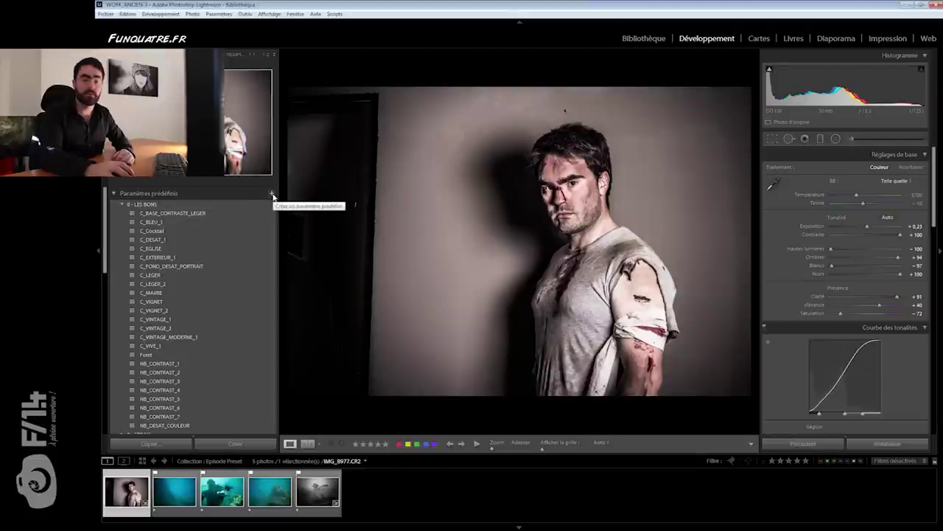
click(272, 193)
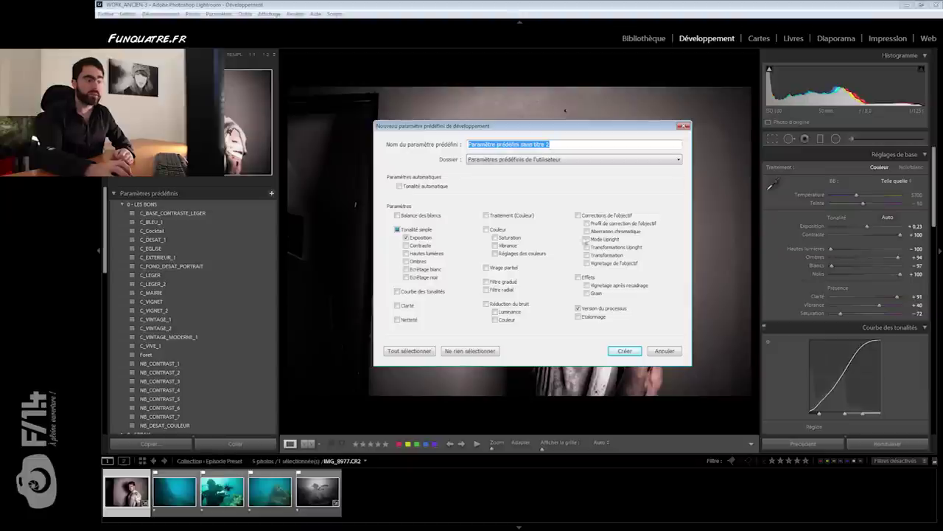
click(431, 351)
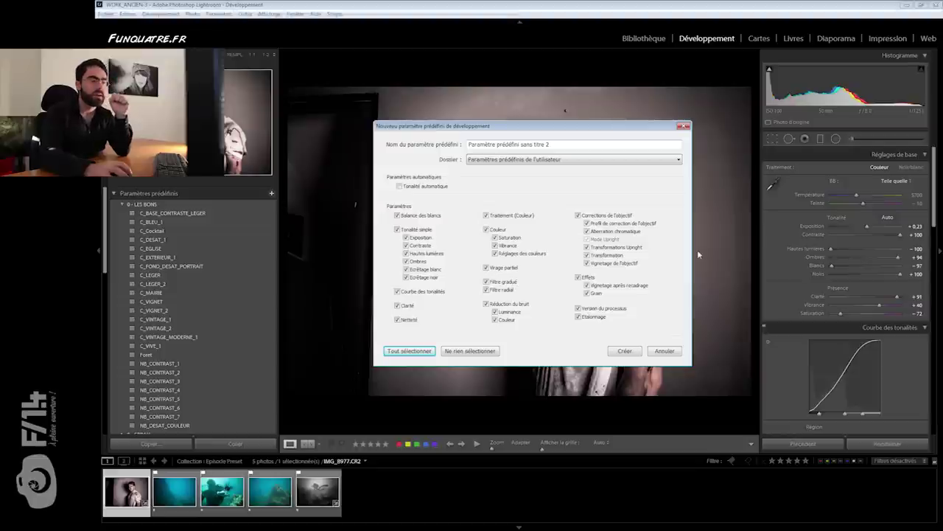
click(578, 215)
click(588, 263)
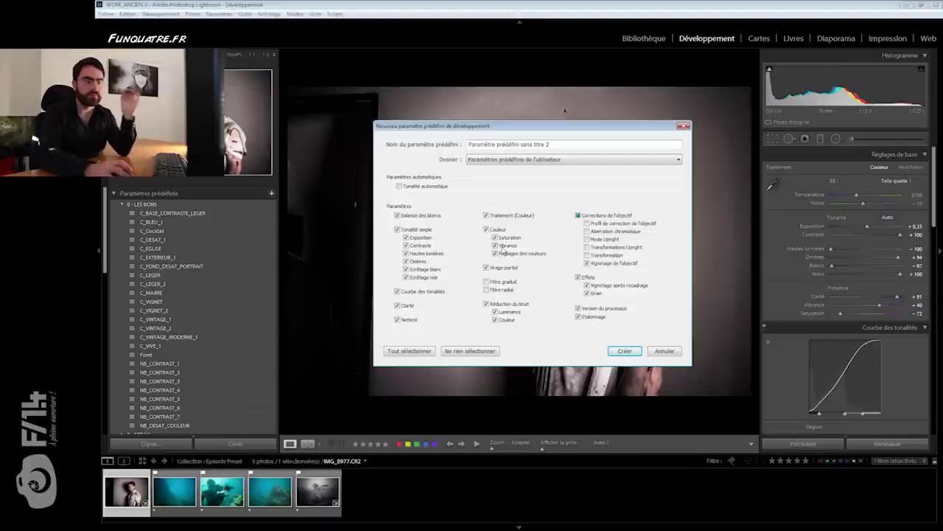
- Name the preset '300 v2', place it in the TEST folder and create it
click(488, 144)
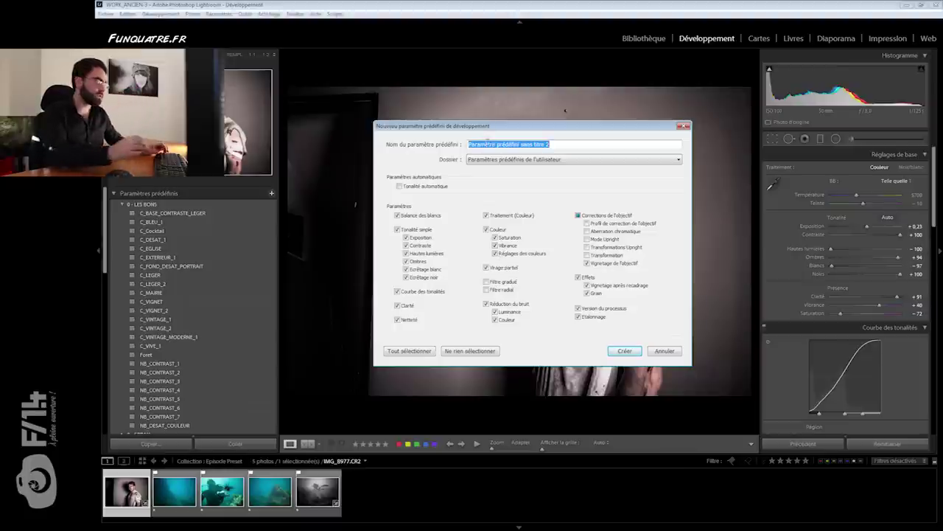
text(300 v2)
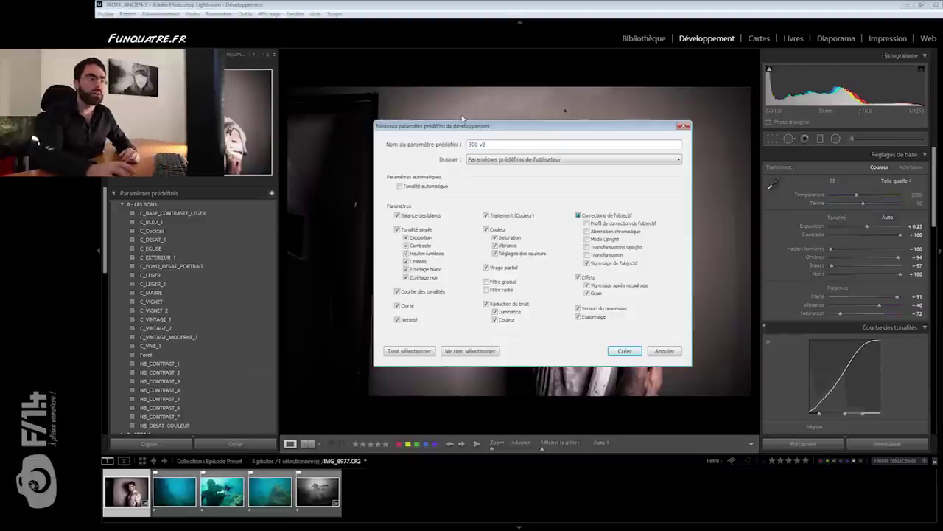
click(478, 157)
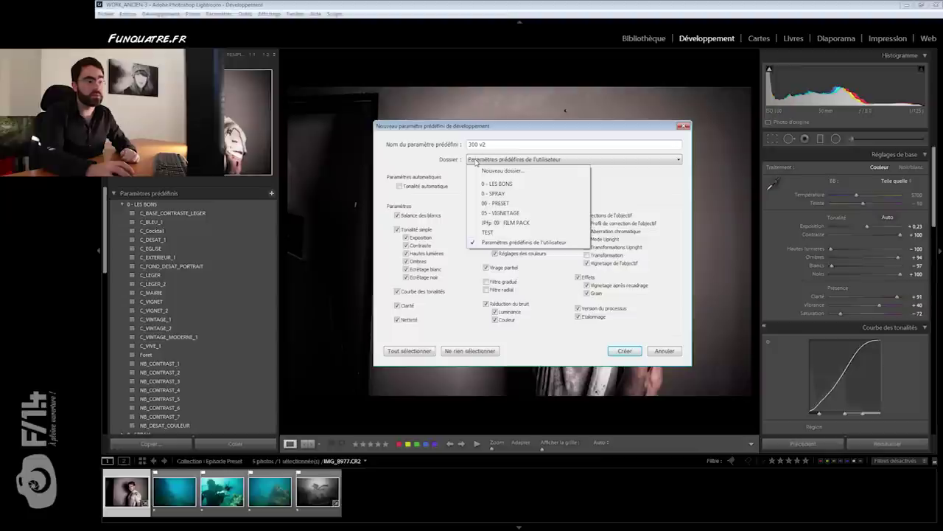
click(511, 233)
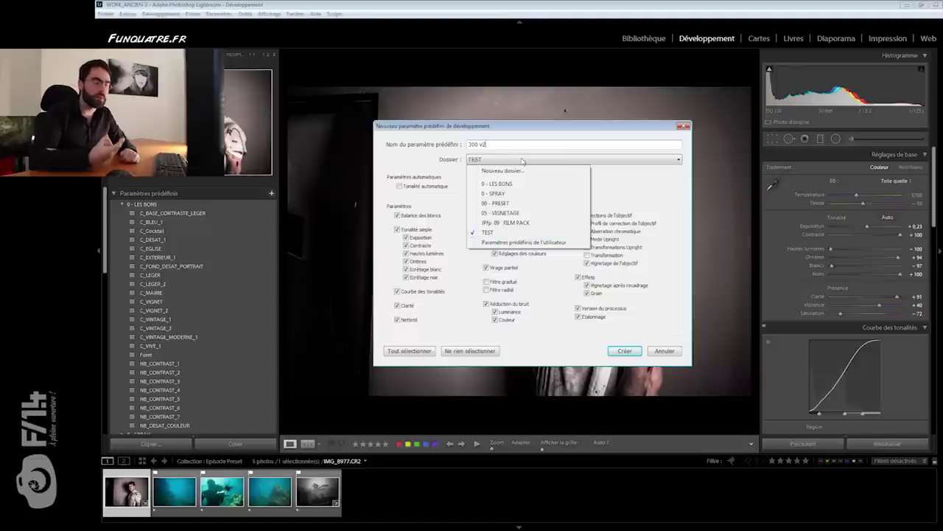
click(587, 349)
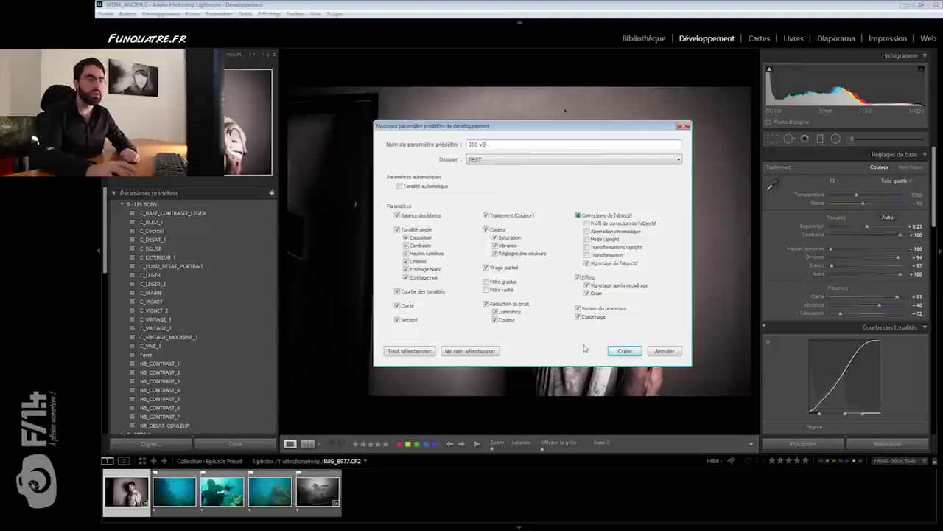
click(620, 351)
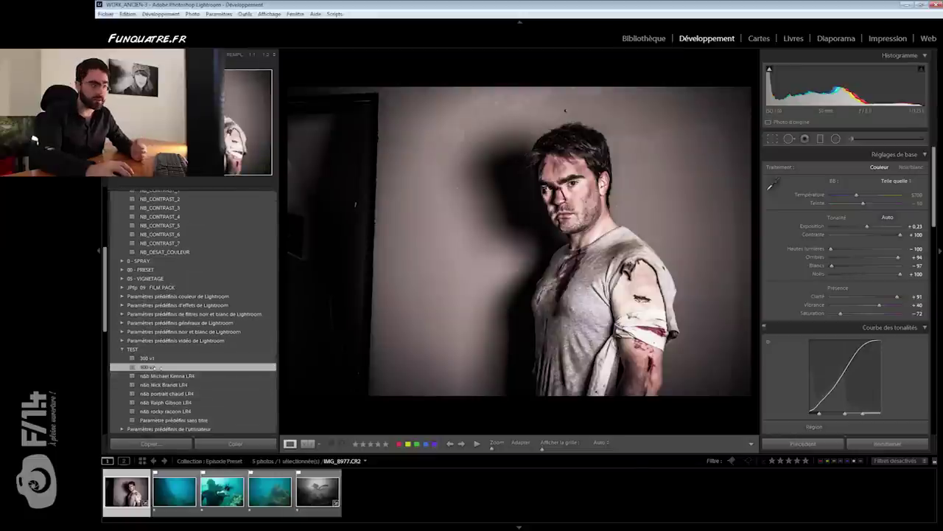
- Set Highlights to -84, Whites -62, Blacks +67 and Saturation -44
mouse_move(831, 249)
mouse_down()
mouse_move(886, 256)
mouse_move(889, 273)
mouse_up()
click(845, 265)
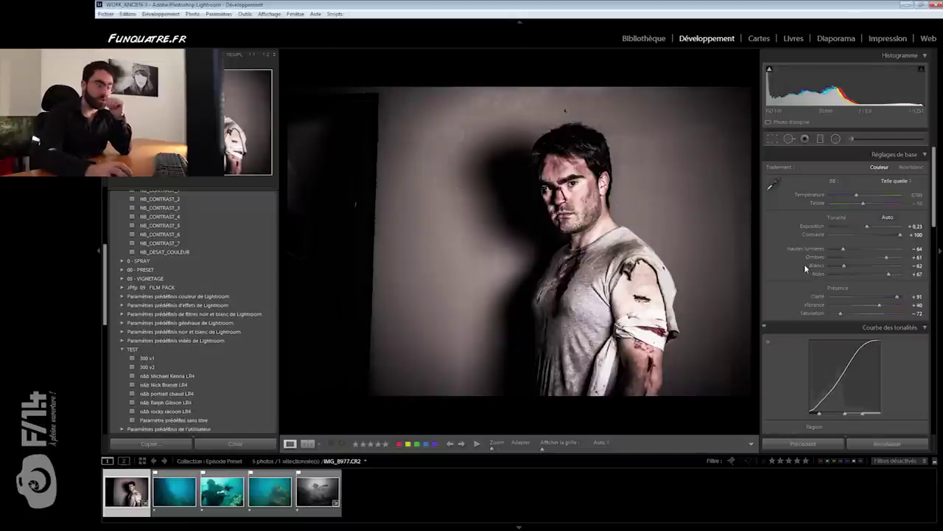
click(849, 313)
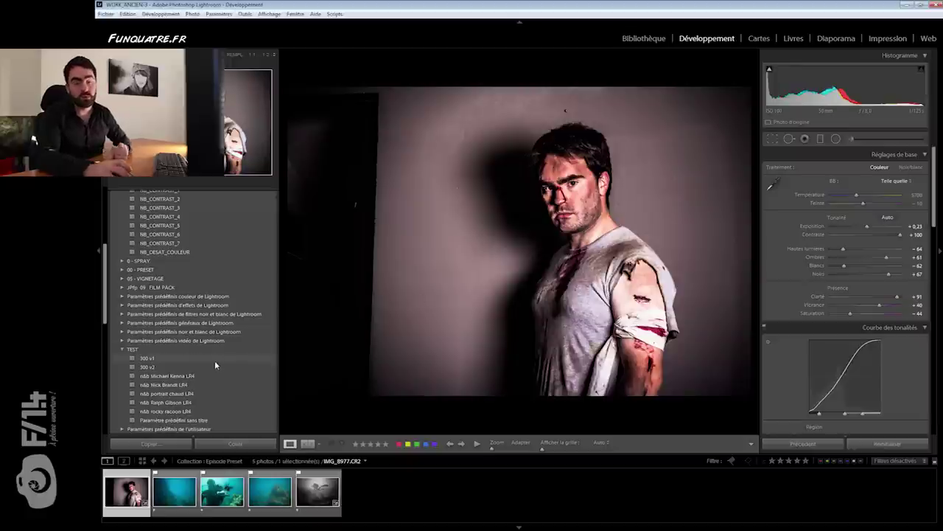
- Update the 300 v2 preset with the current settings
right_click(152, 369)
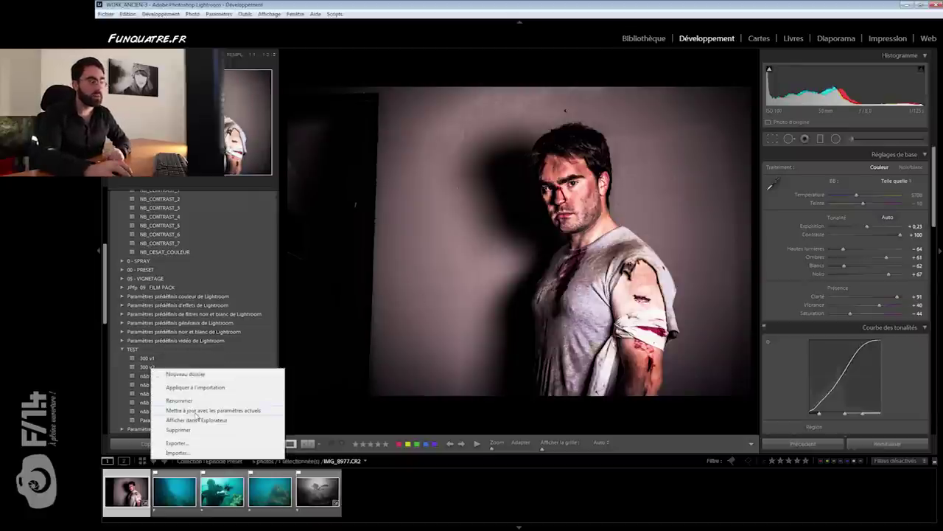
click(196, 410)
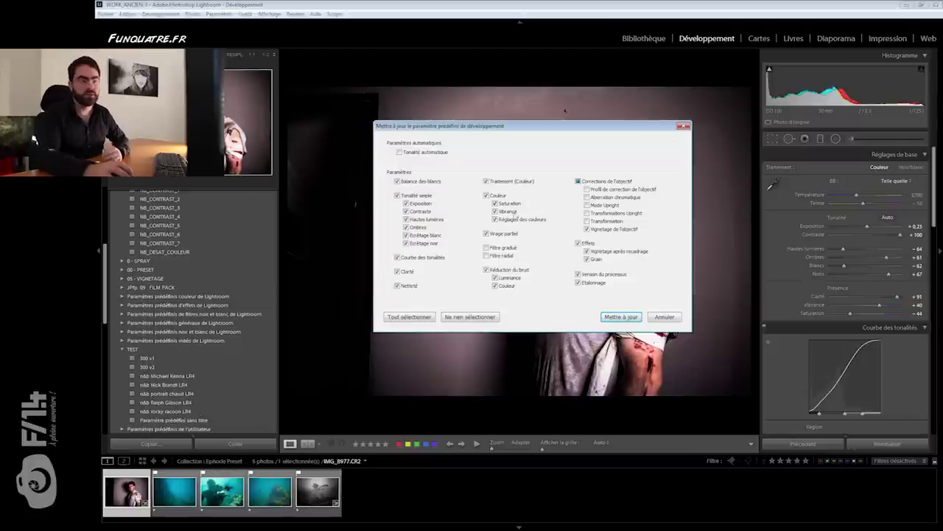
click(630, 316)
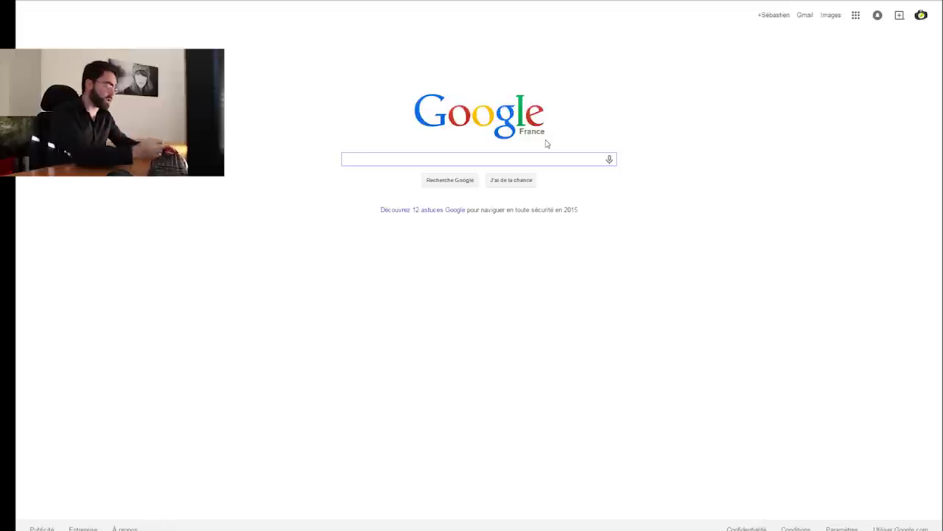
- Search Google for 'preset lightroom' and open the photofloue black-and-white presets article
text(preset lightroom)
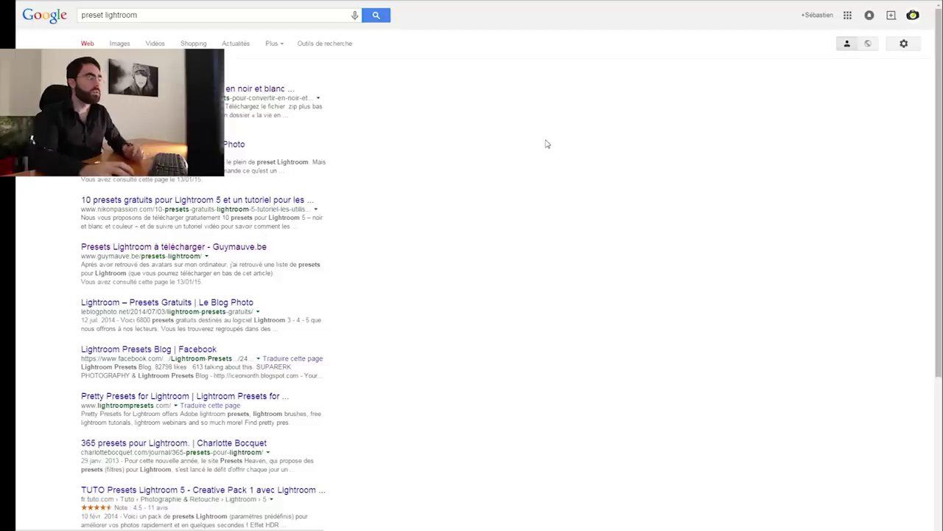
scroll(317, 170, down, 3)
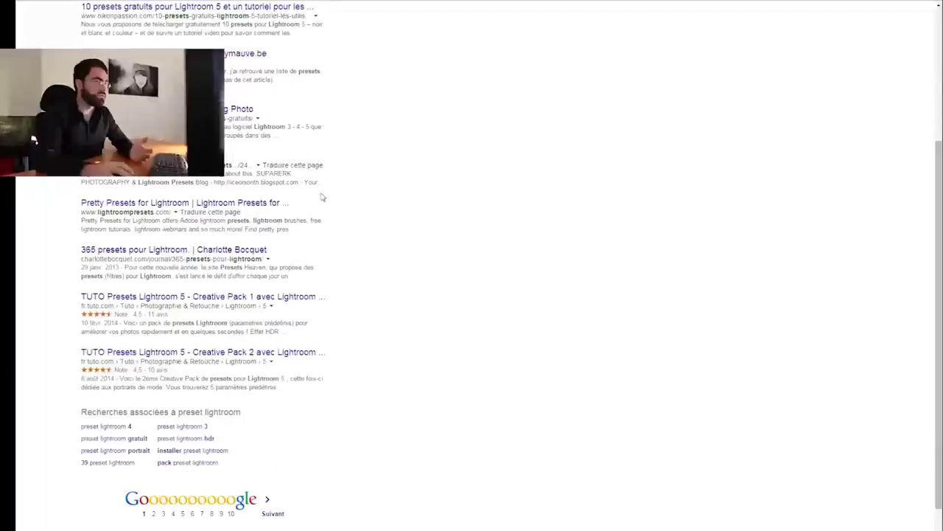
scroll(330, 223, up, 3)
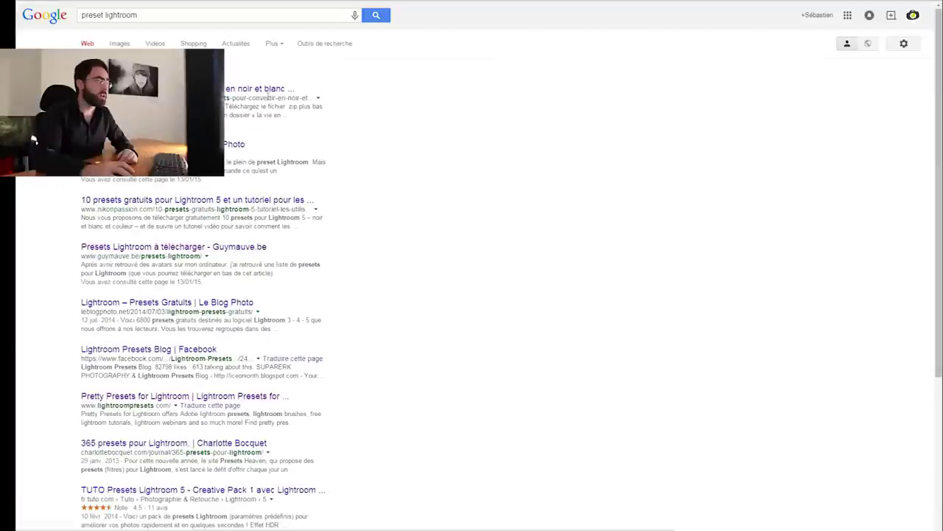
click(269, 95)
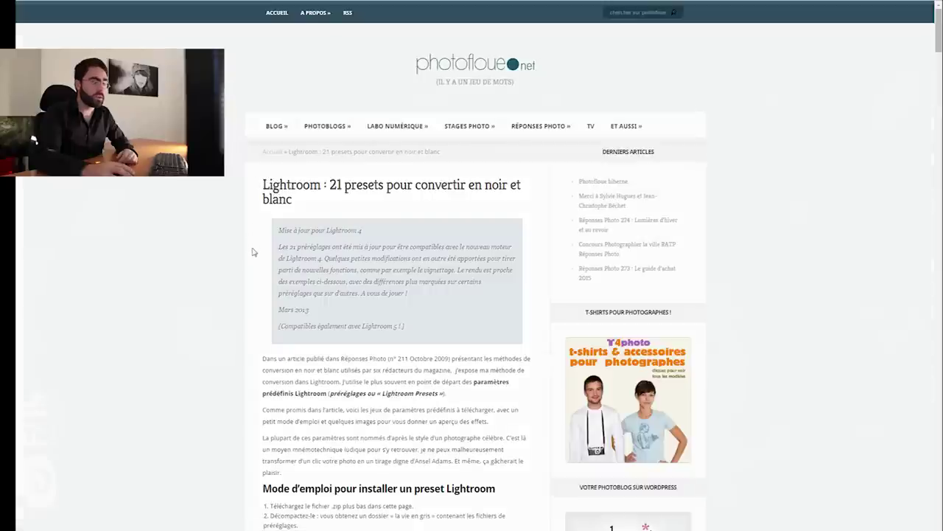
- Download the LR4/LR5 presets zip and open it in WinRAR to list its 22 .lrtemplate files
scroll(251, 254, down, 5)
scroll(272, 255, down, 3)
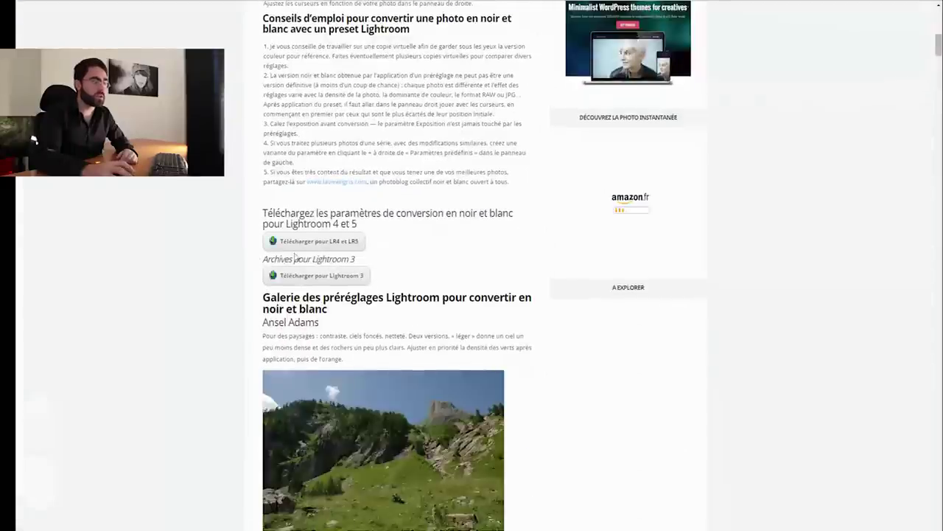
click(333, 241)
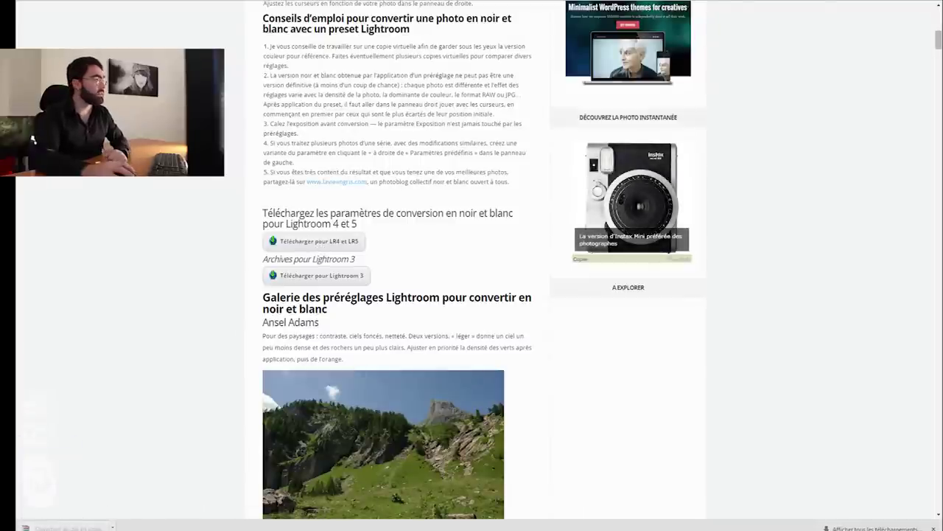
drag(655, 71, 789, 62)
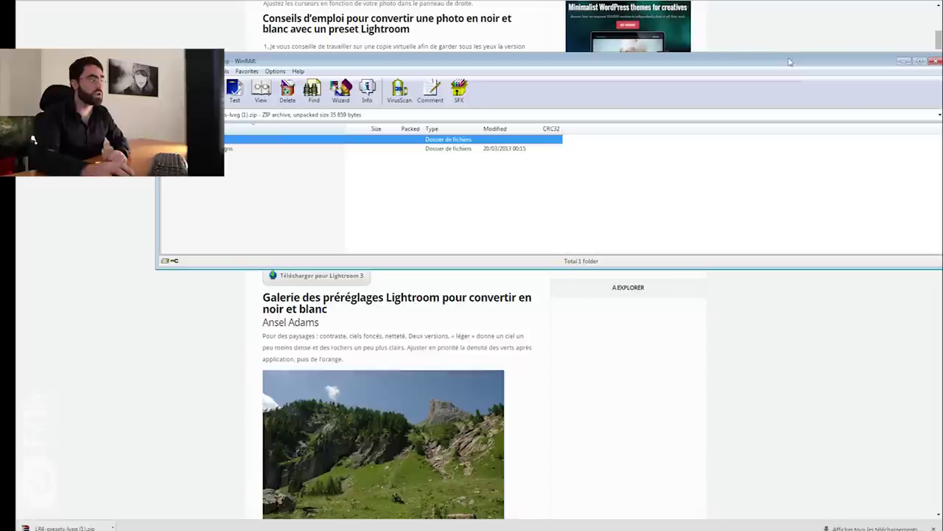
double_click(214, 148)
drag(289, 268, 311, 481)
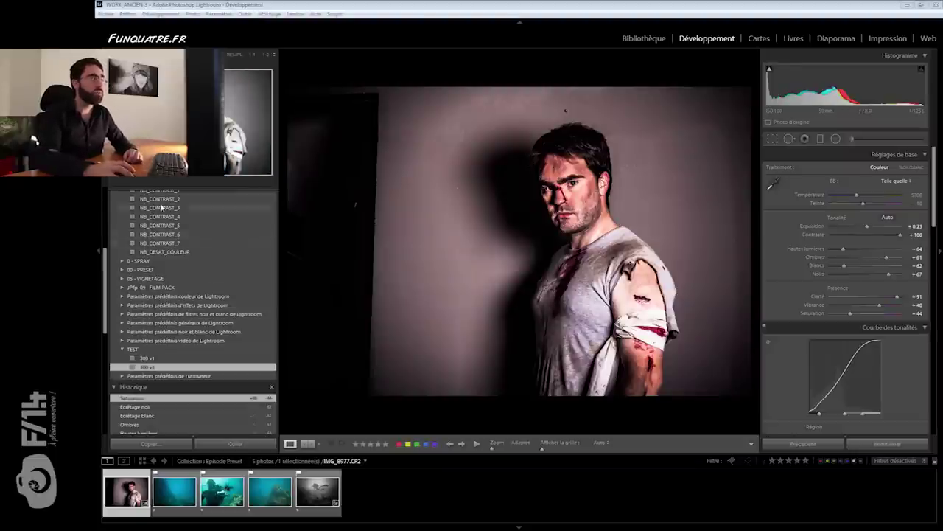
- Import the n&b Nick Brandt LR4 preset file into the 0 - LES BONS preset list
scroll(186, 254, up, 3)
right_click(183, 256)
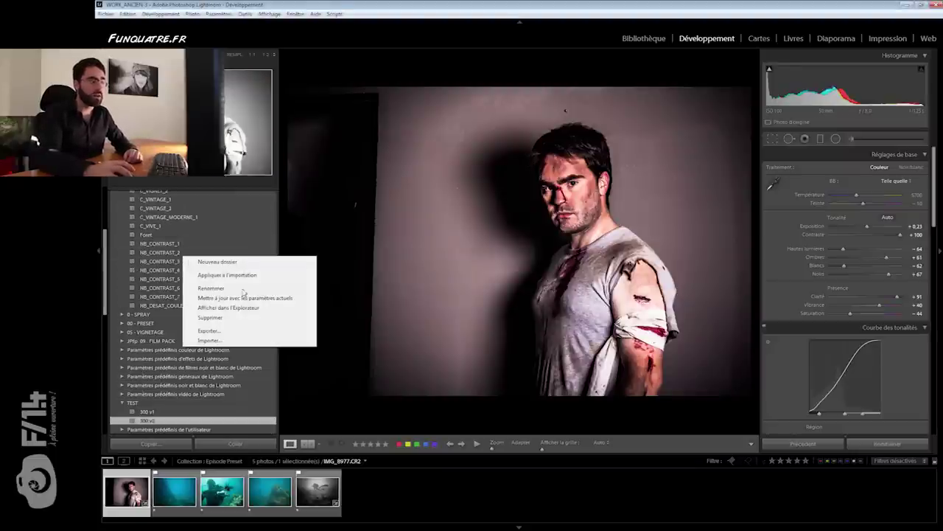
click(249, 341)
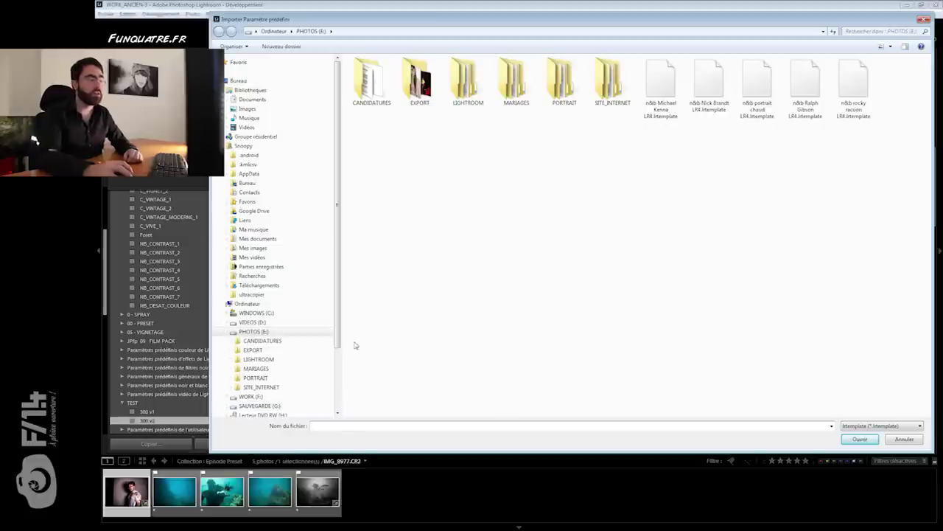
drag(708, 96, 724, 150)
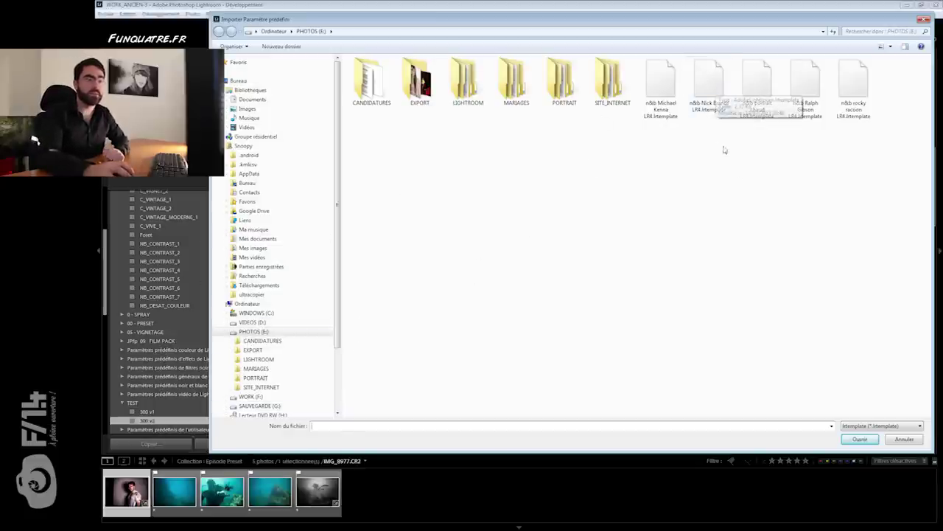
click(710, 107)
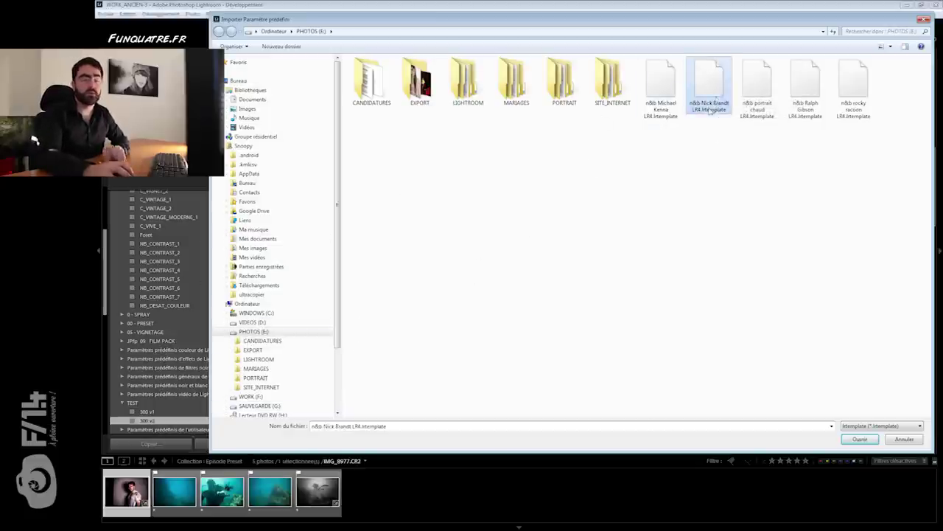
click(859, 440)
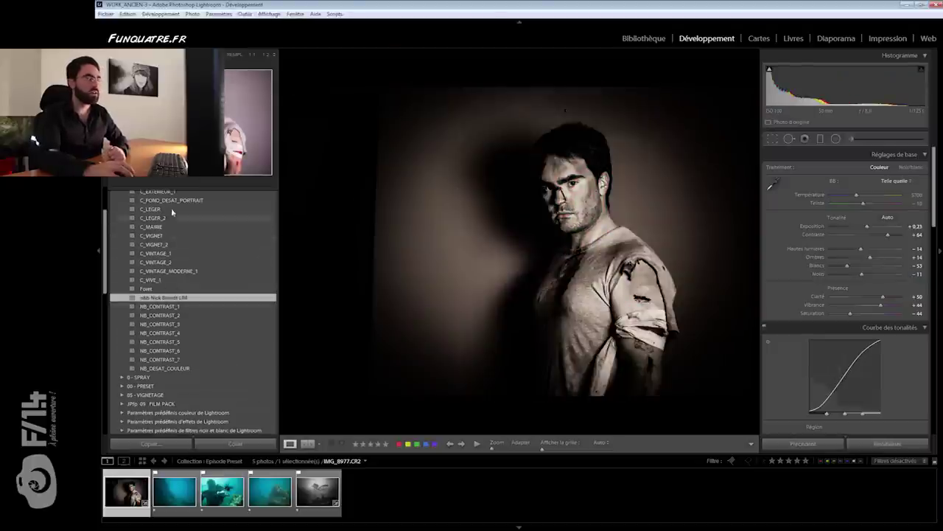
- Remove the newly imported n&b Nick Brandt preset with Supprimer
scroll(171, 208, up, 3)
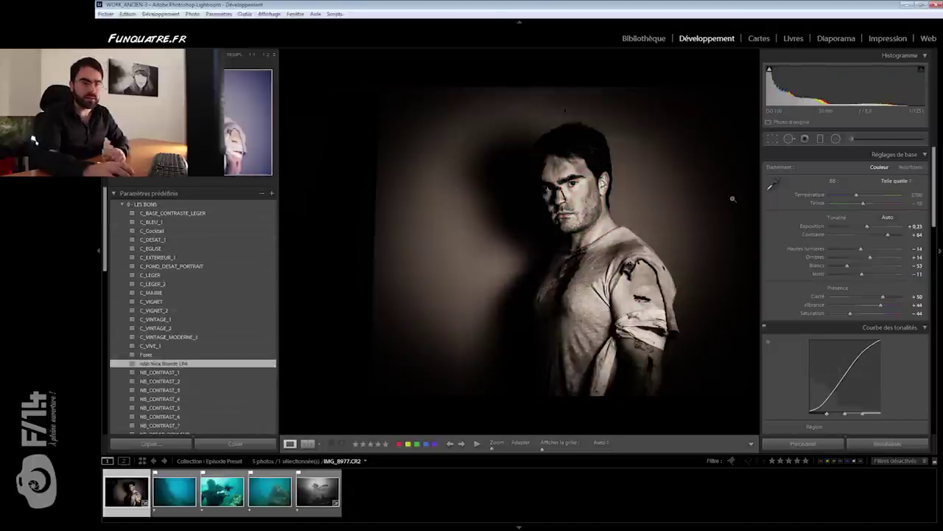
right_click(165, 371)
click(234, 426)
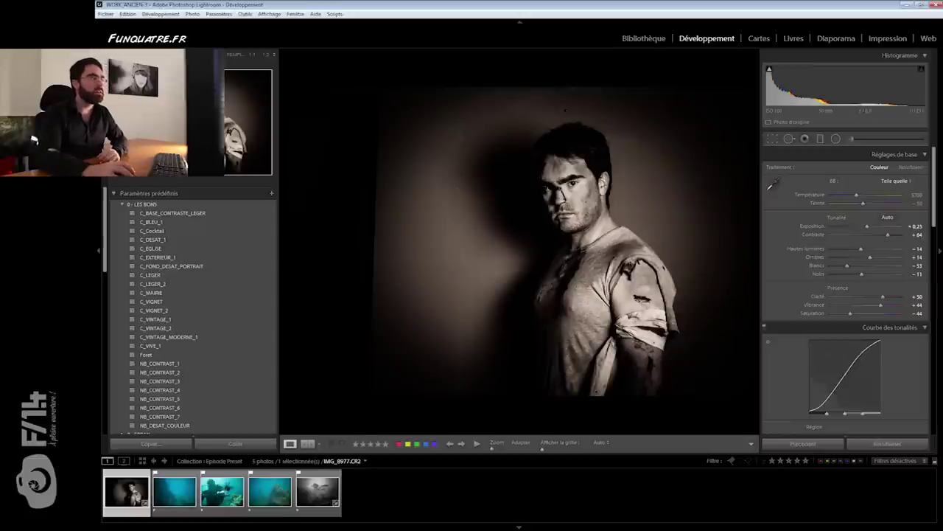
click(129, 14)
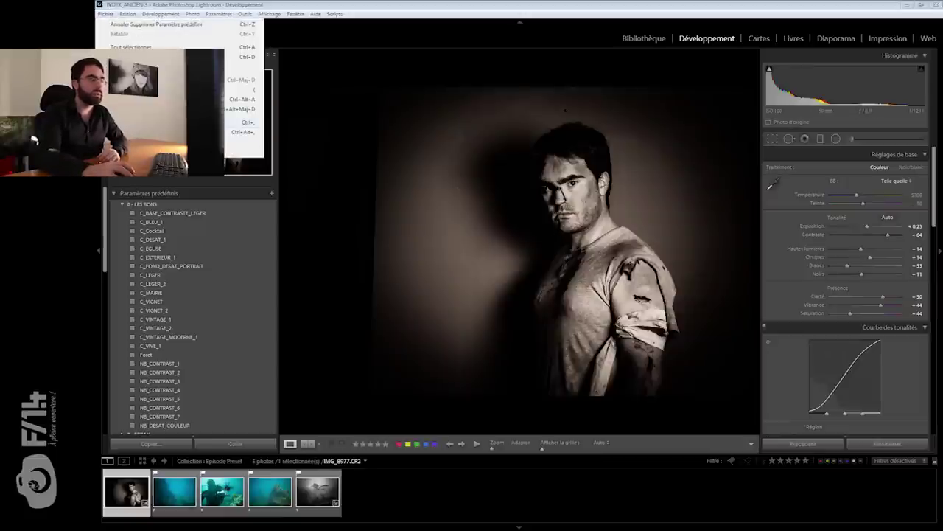
- Show the Lightroom presets folder on disk from the Paramètres prédéfinis preferences
key(Escape)
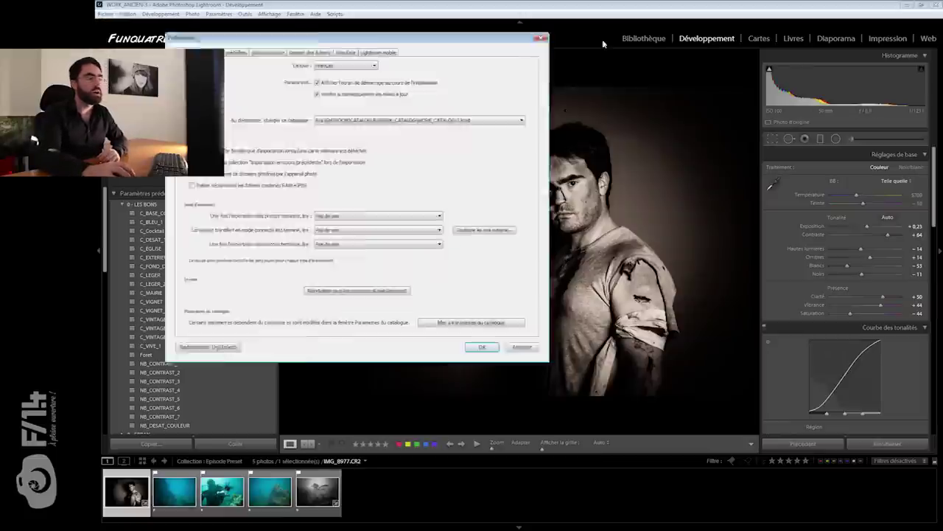
click(383, 59)
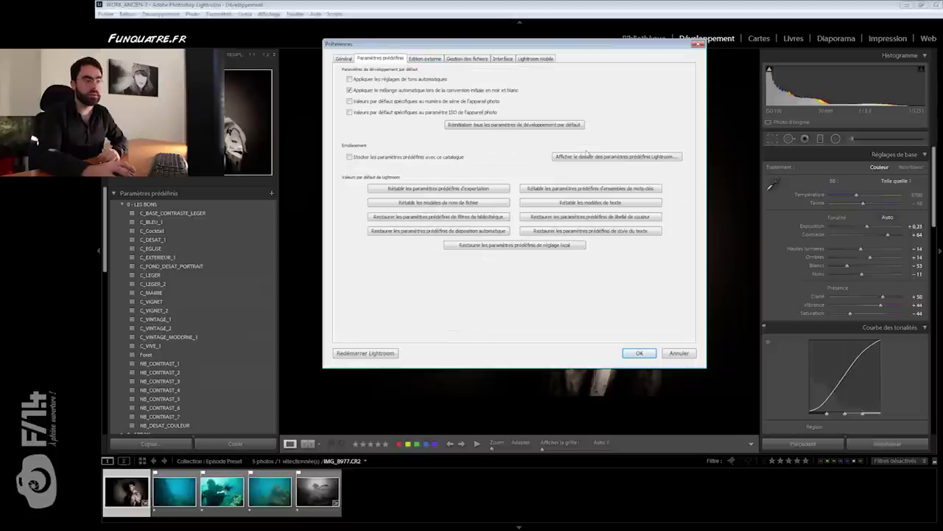
click(592, 161)
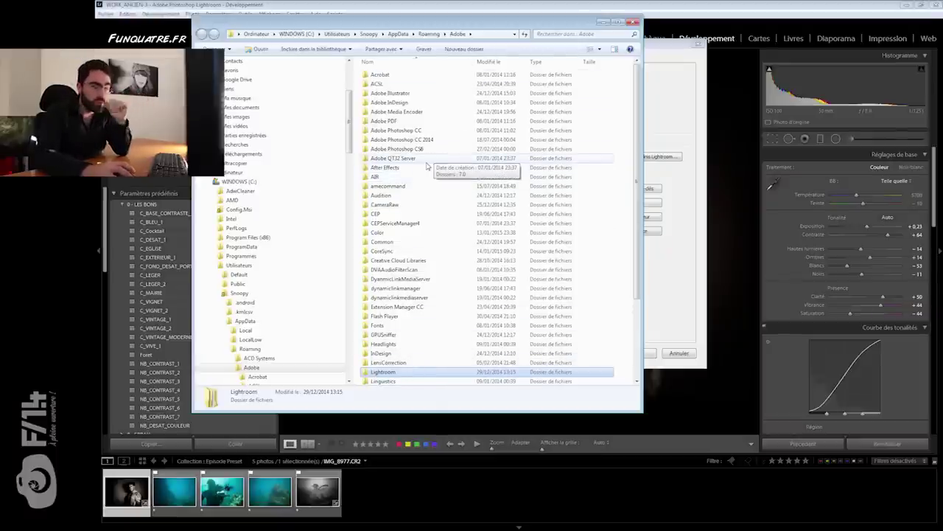
- Go into Lightroom\Develop Presets\TEST and create a subfolder named test
double_click(409, 371)
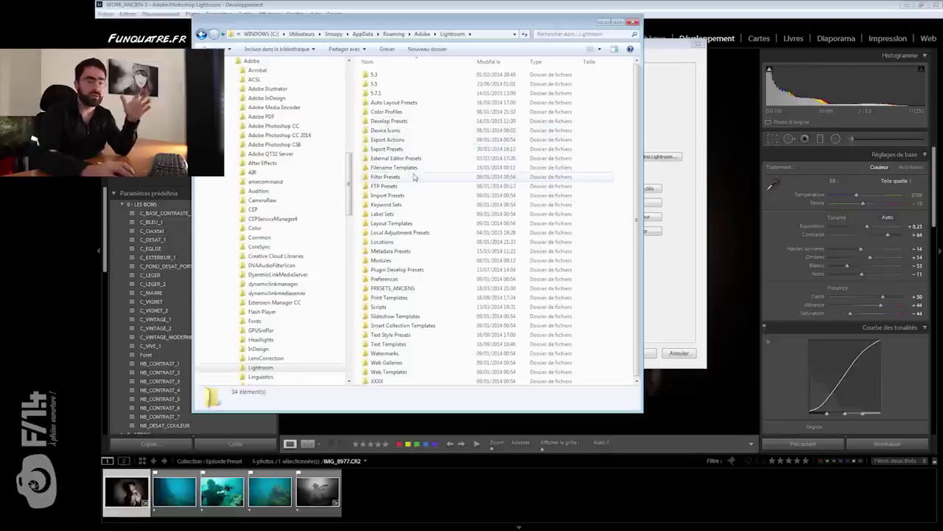
double_click(409, 124)
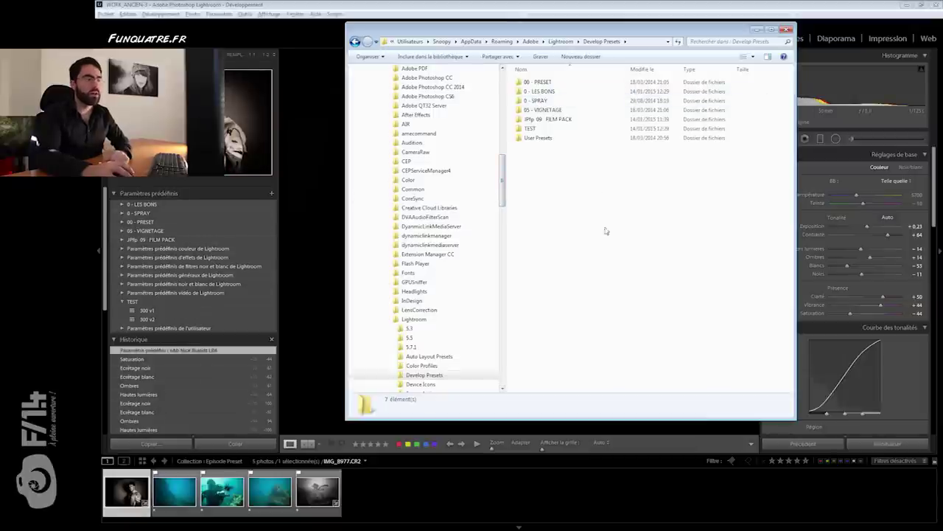
double_click(530, 128)
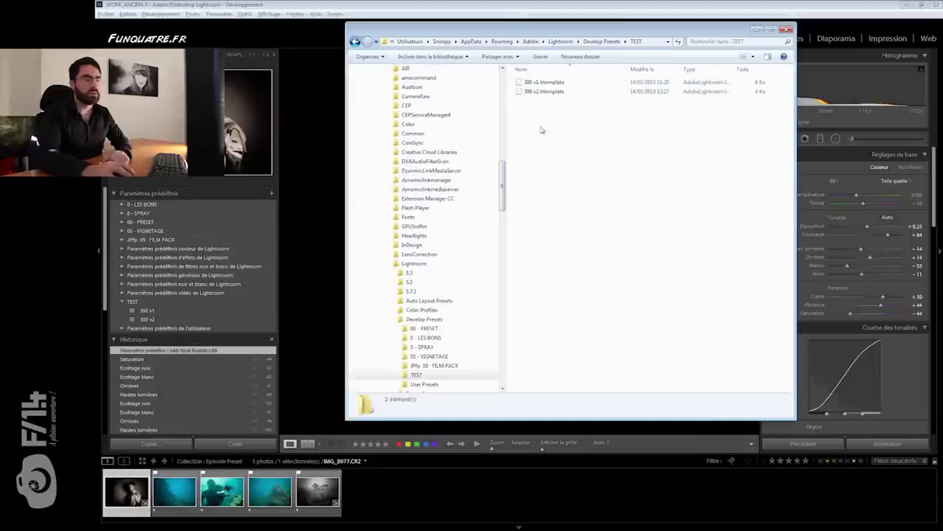
key(ctrl+shift+n)
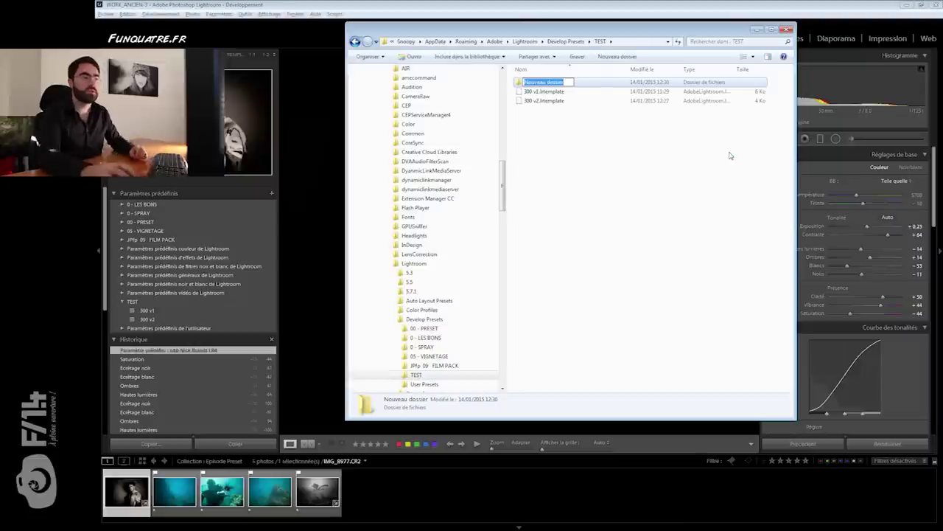
text(test)
key(Return)
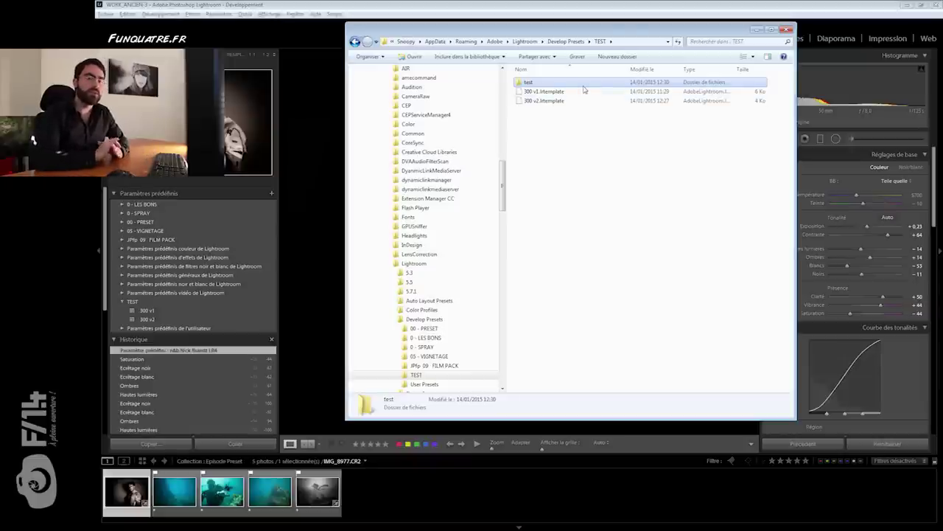
- Drag n&b Edward Weston LR4.lrtemplate from WinRAR into the TEST folder, then return to Lightroom
key(BackSpace)
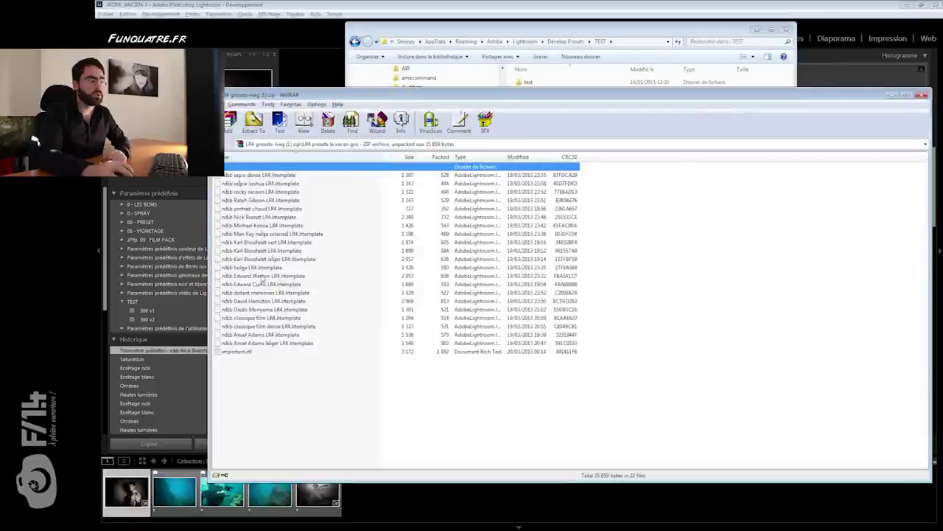
drag(259, 275, 560, 148)
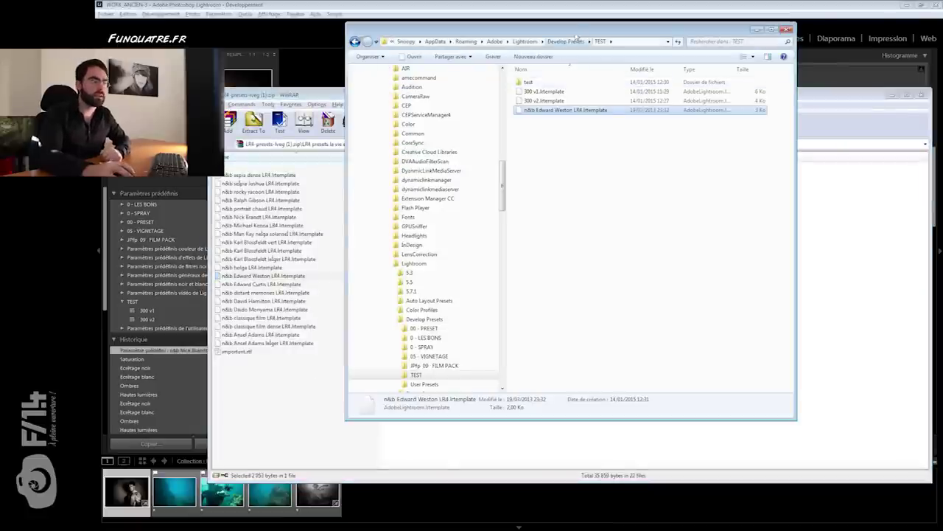
click(132, 318)
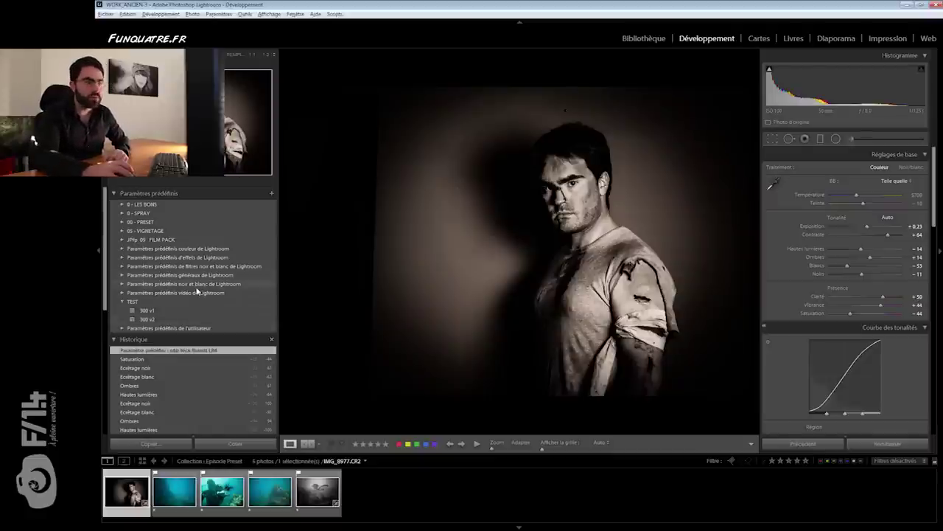
right_click(149, 314)
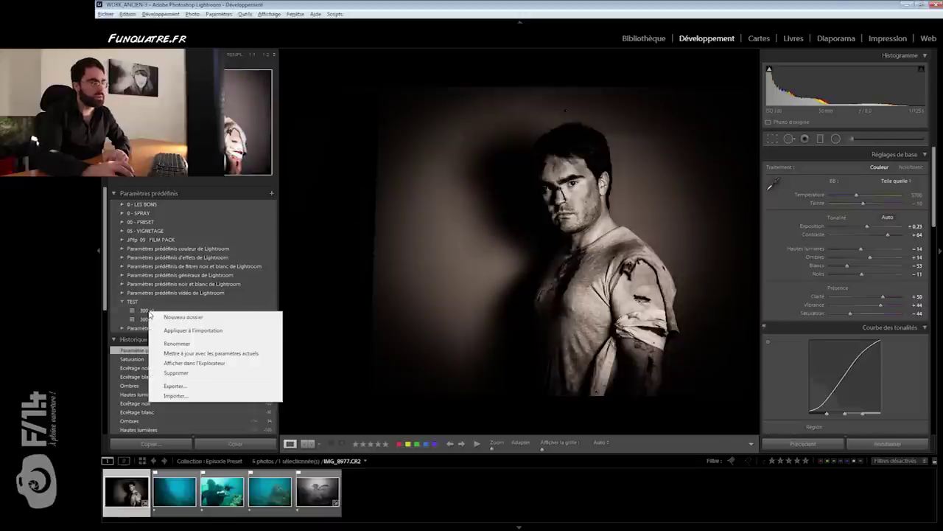
click(205, 363)
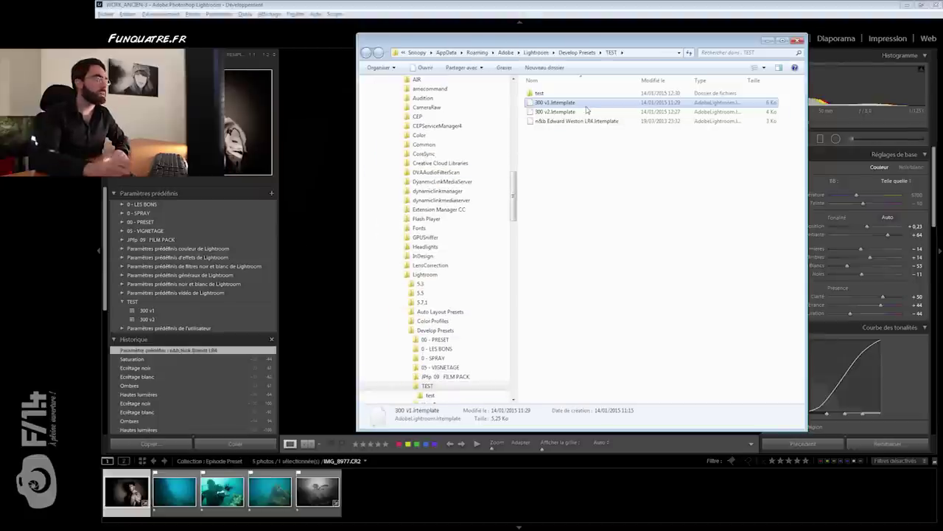
click(798, 40)
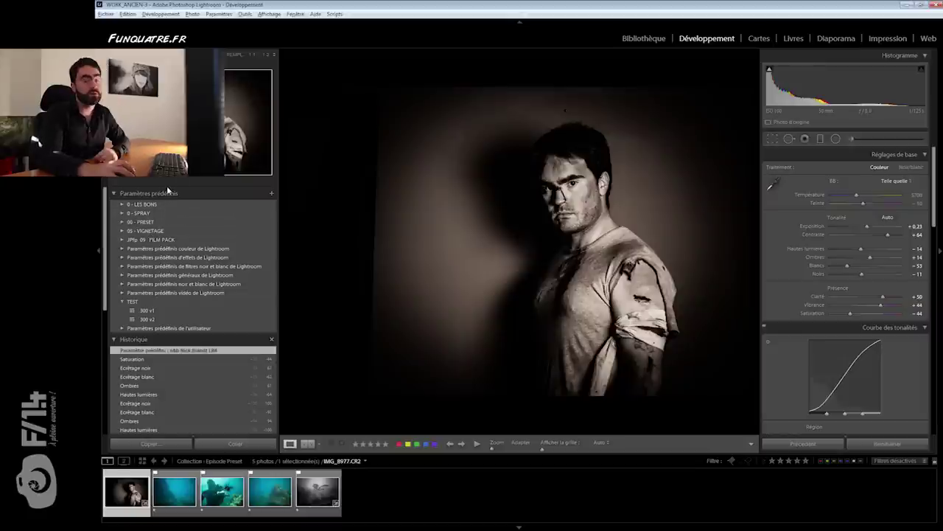
click(128, 209)
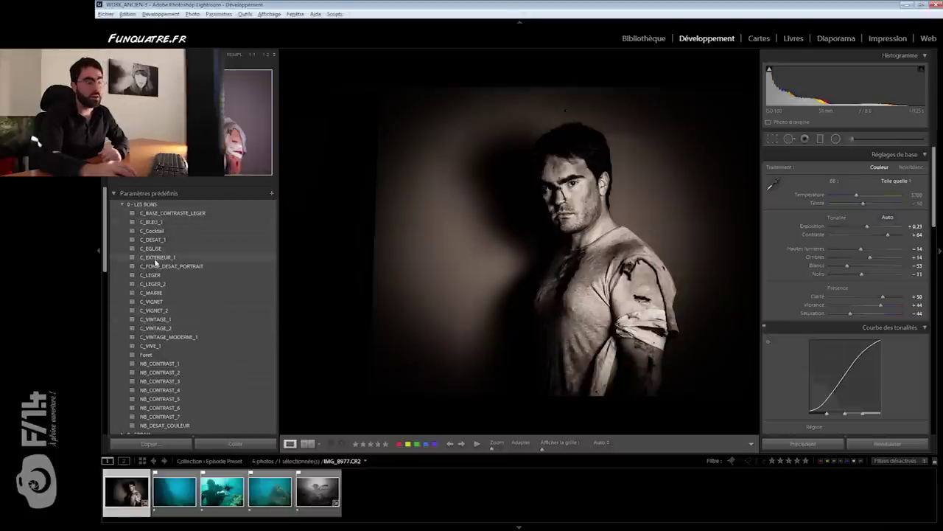
scroll(156, 261, down, 3)
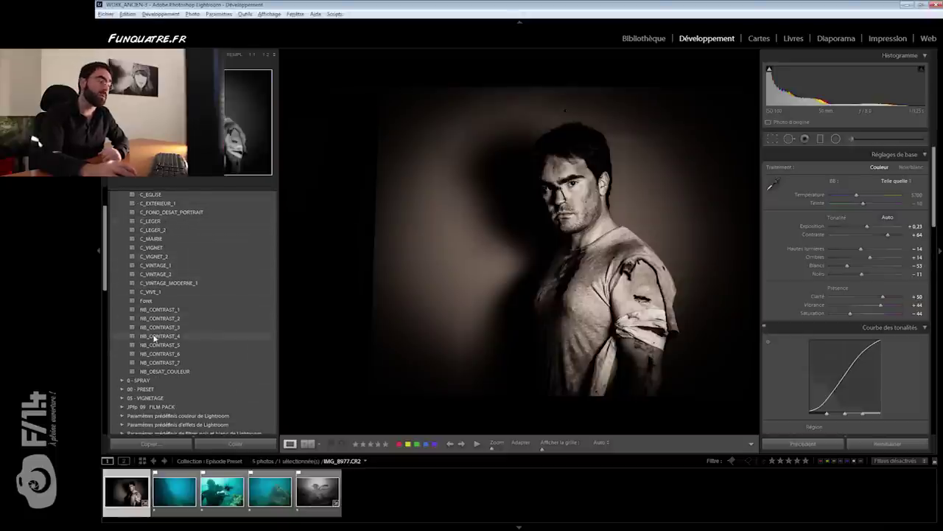
scroll(176, 251, up, 3)
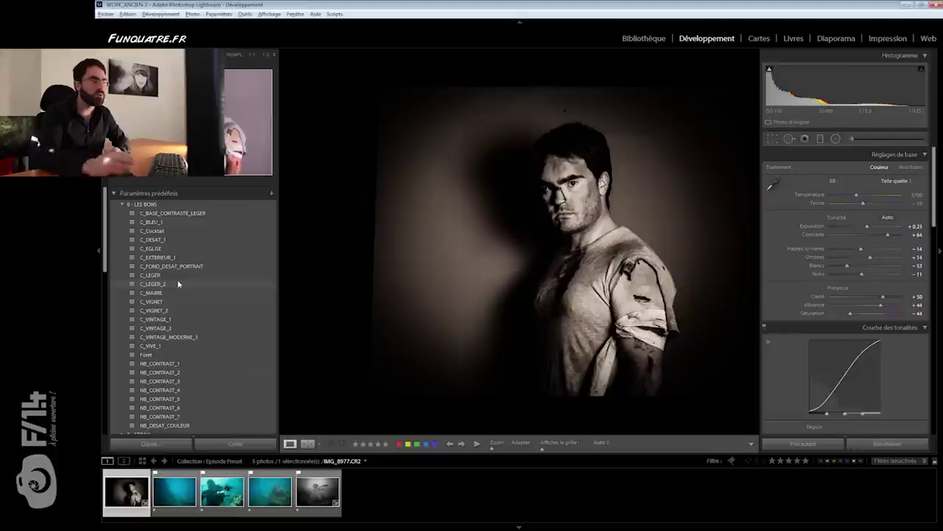
scroll(190, 280, down, 5)
scroll(188, 288, down, 5)
scroll(185, 293, up, 5)
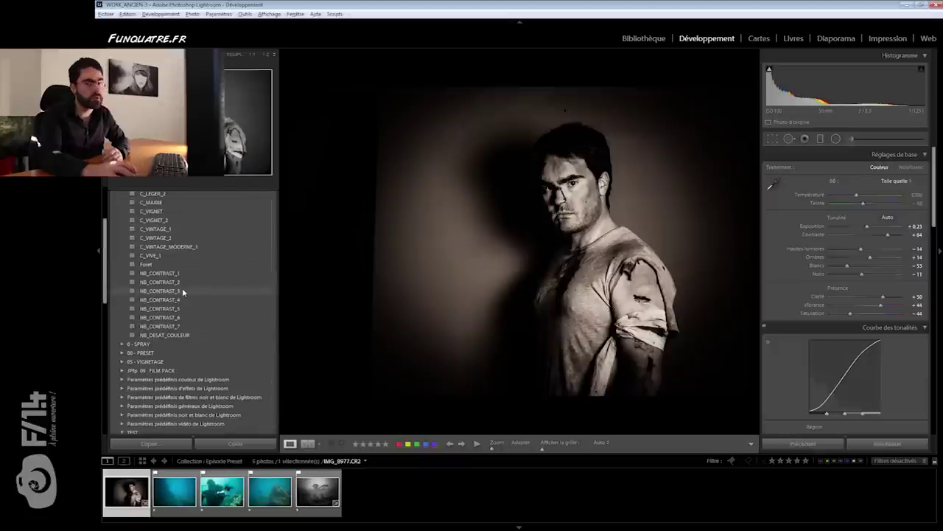
scroll(182, 292, down, 5)
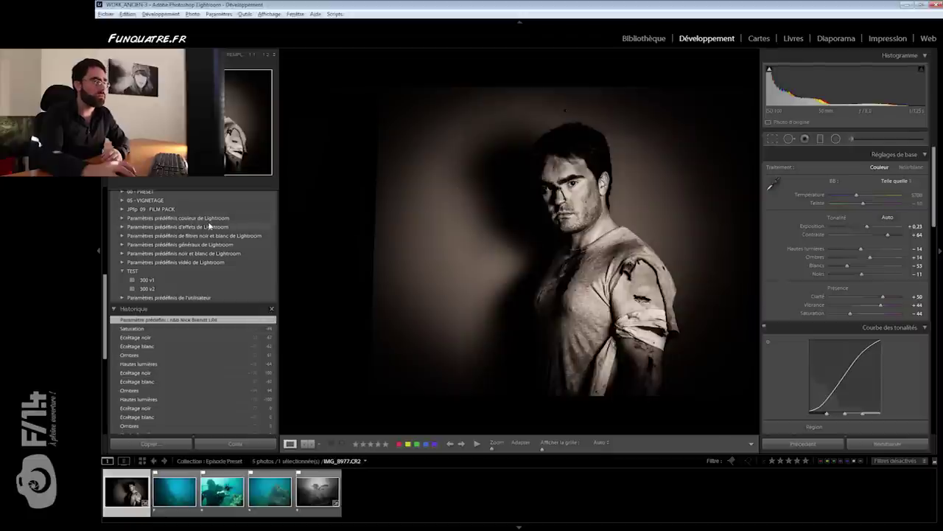
scroll(209, 271, up, 2)
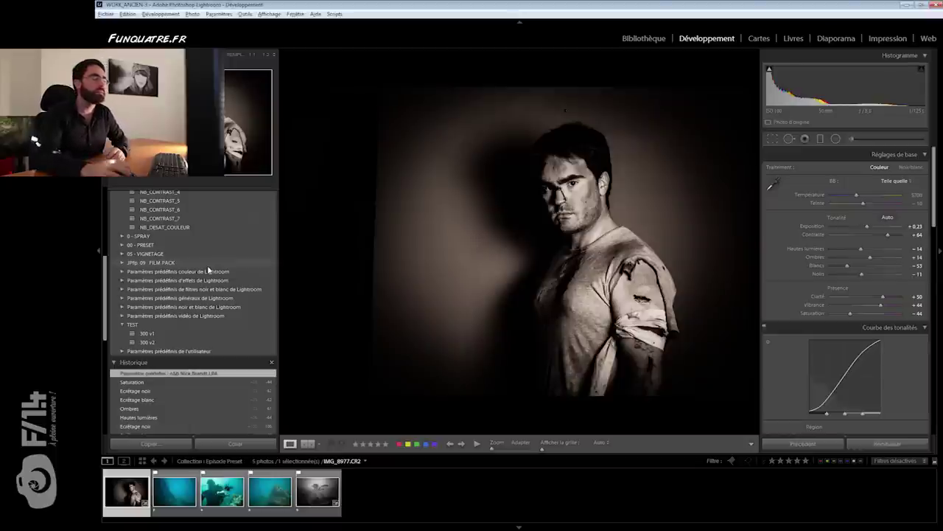
scroll(208, 270, up, 3)
scroll(207, 270, up, 2)
scroll(208, 270, up, 1)
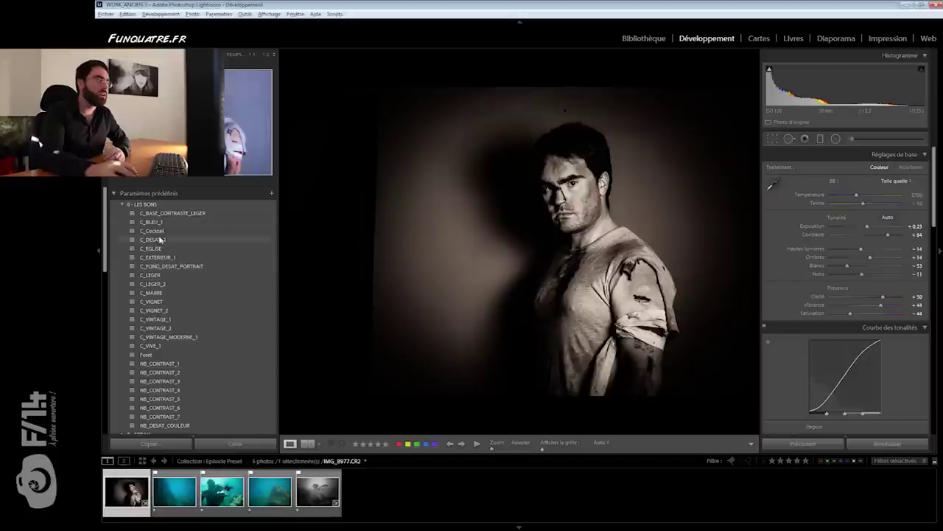
click(123, 204)
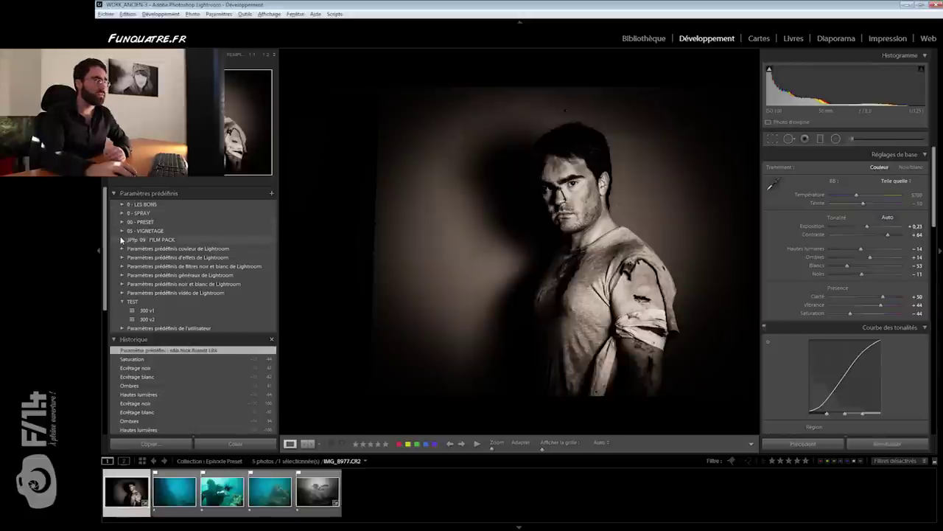
click(122, 240)
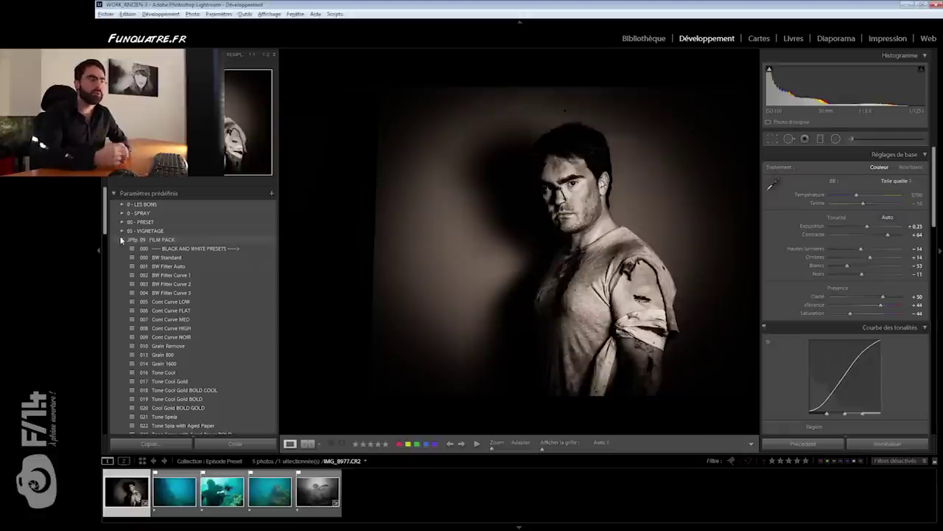
scroll(196, 333, down, 3)
scroll(196, 333, up, 3)
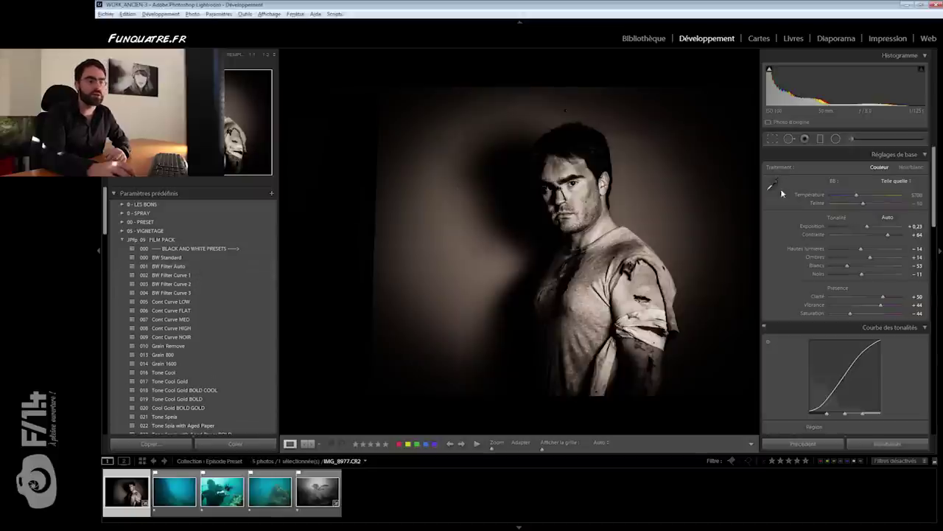
scroll(827, 251, down, 5)
scroll(841, 227, down, 3)
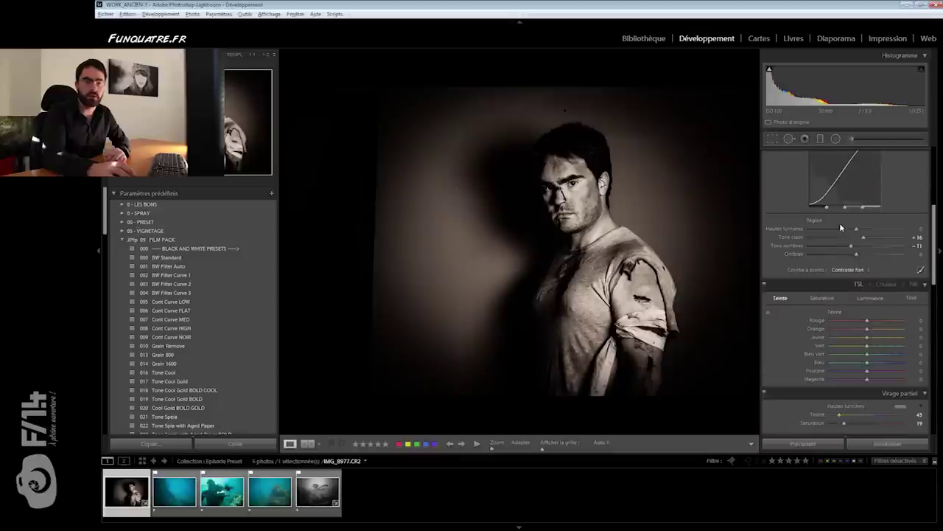
scroll(796, 322, down, 3)
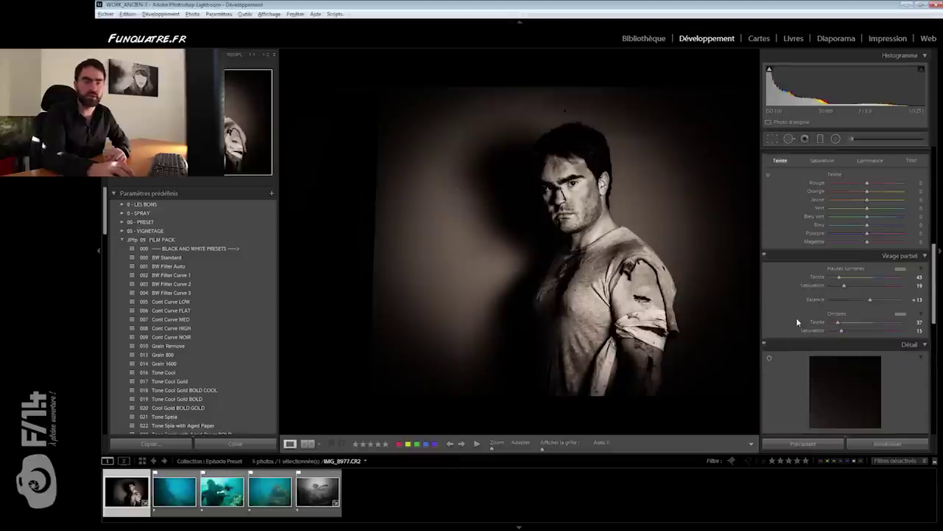
scroll(796, 321, down, 3)
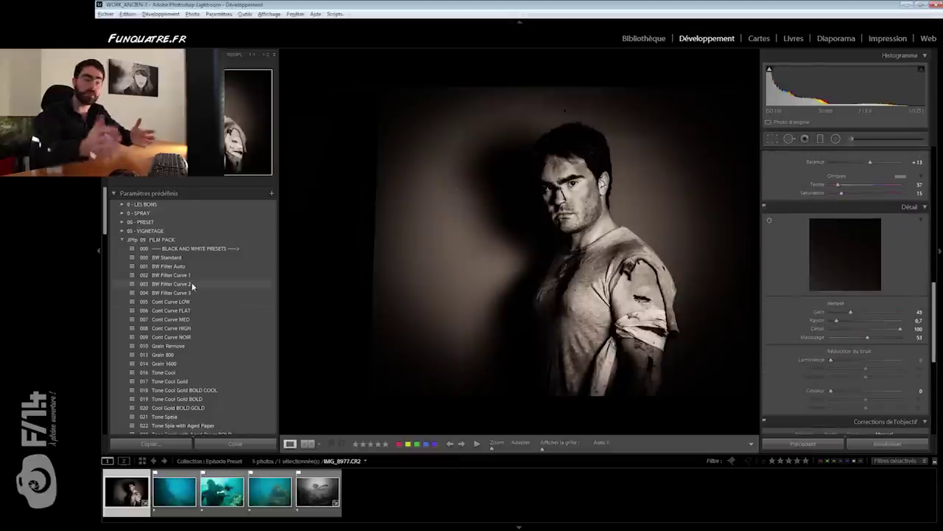
- Reset the portrait to colour and try the 008 Cont Curve HIGH and 014 Grain 1600 presets
click(888, 443)
scroll(779, 251, up, 5)
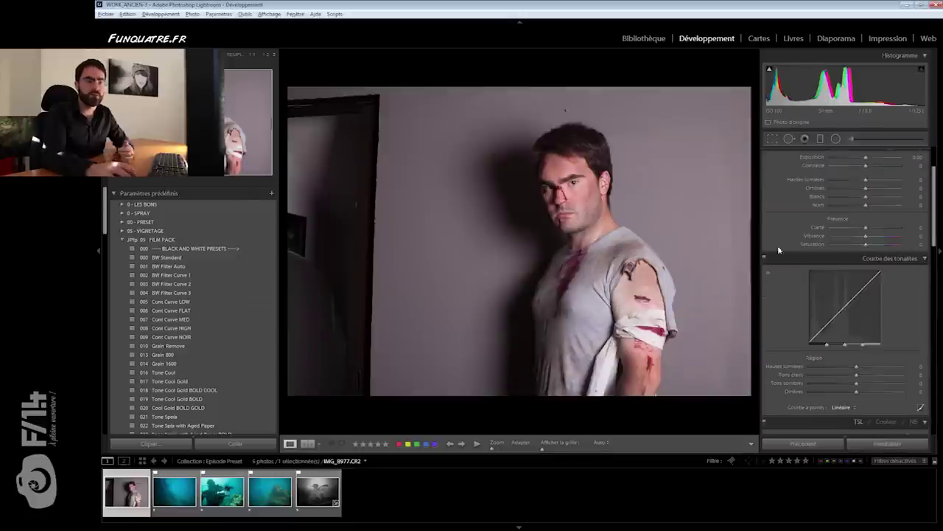
scroll(864, 193, up, 2)
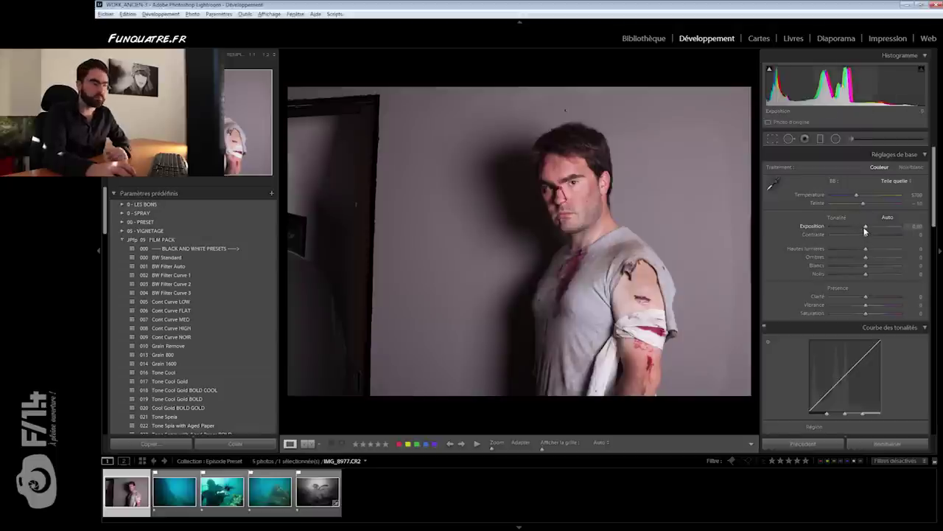
scroll(178, 269, down, 3)
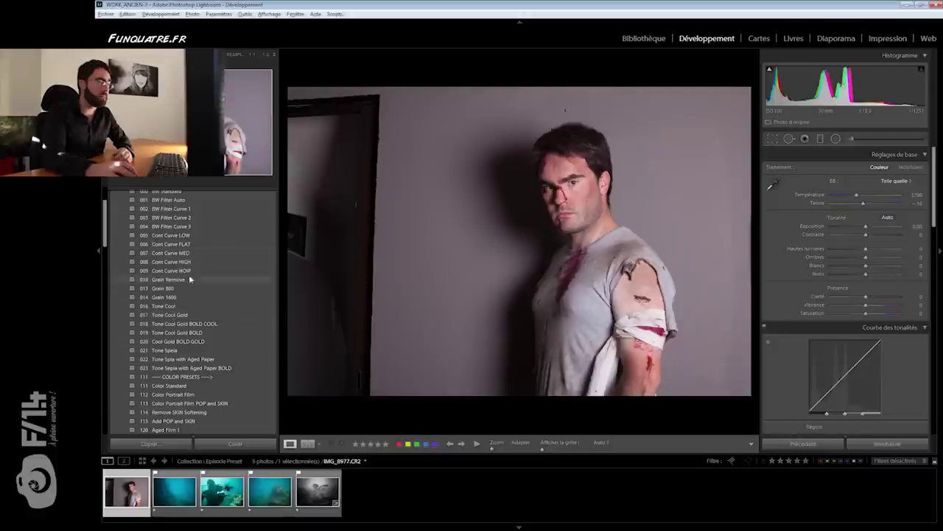
scroll(183, 280, up, 3)
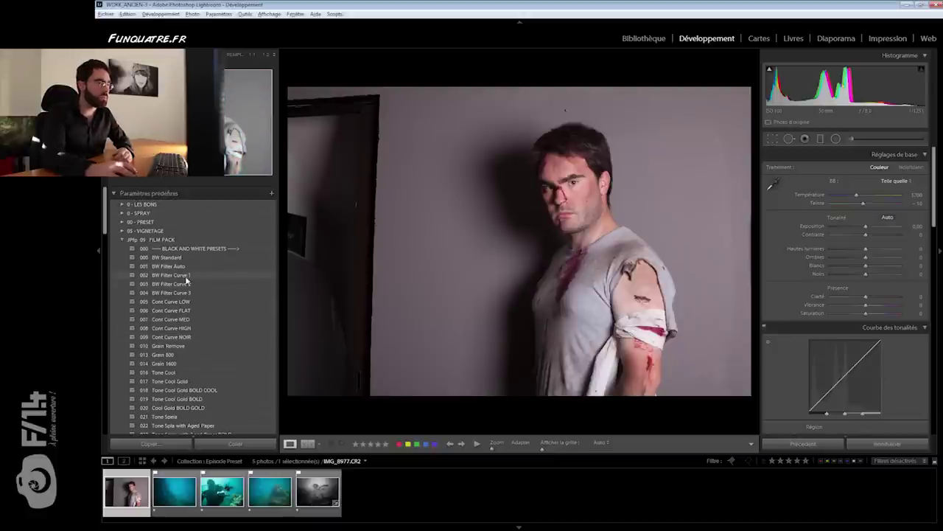
scroll(189, 295, down, 3)
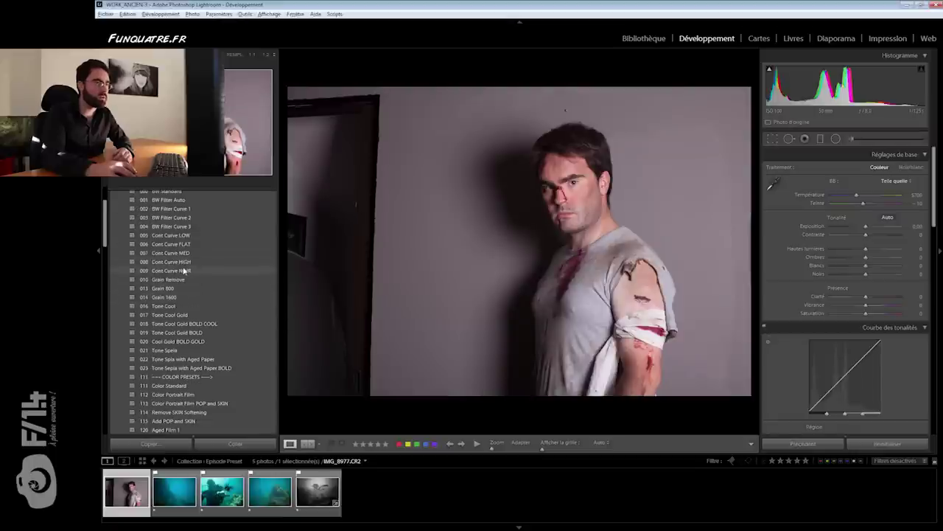
click(185, 263)
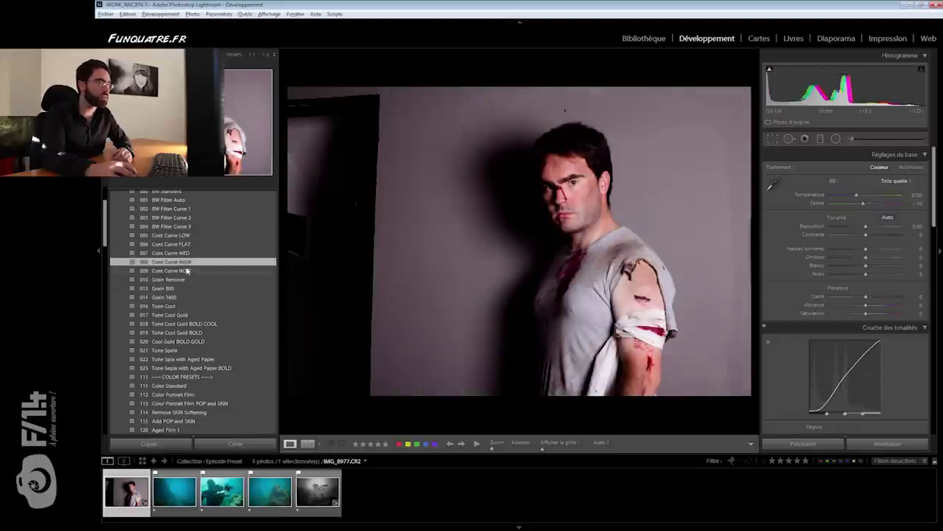
click(191, 296)
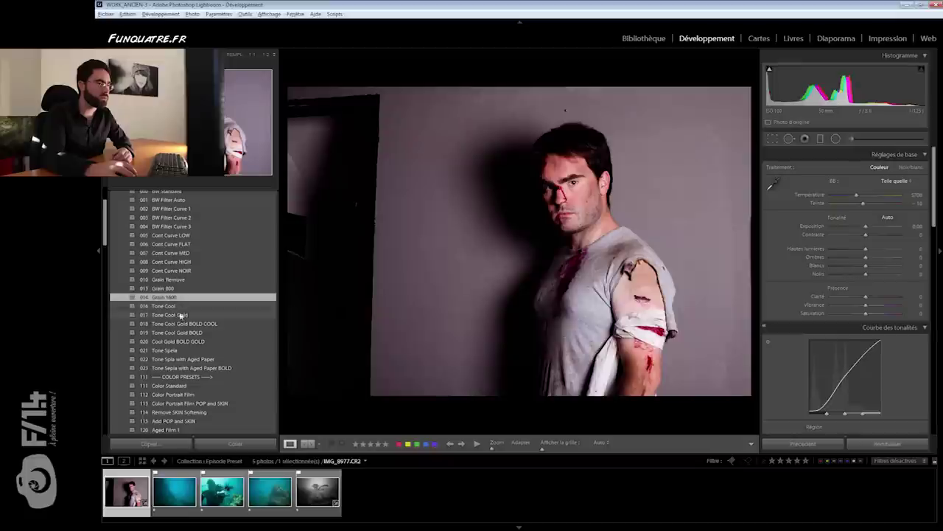
- Try 016 Tone Cool, 021 Tone Sepia, 115 Add POP and SKIN, then 160 Cross COOL 1
click(181, 307)
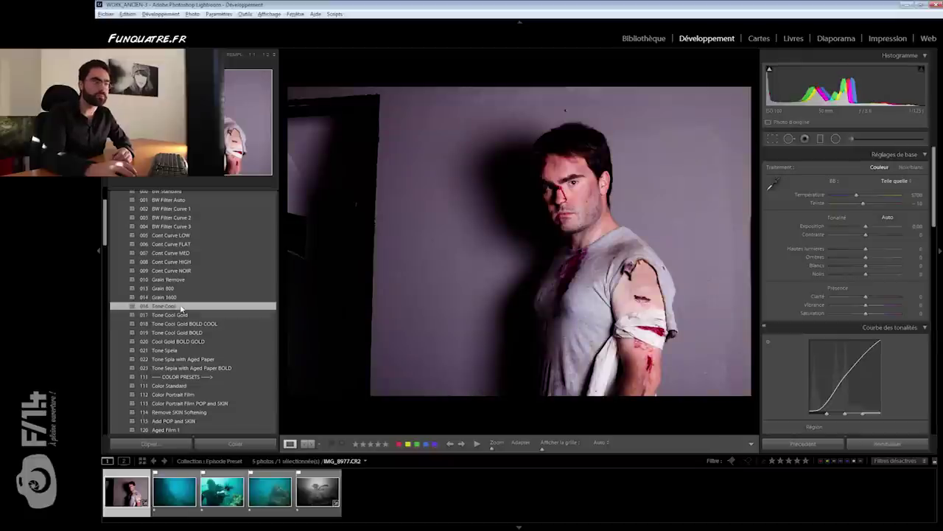
scroll(183, 311, down, 3)
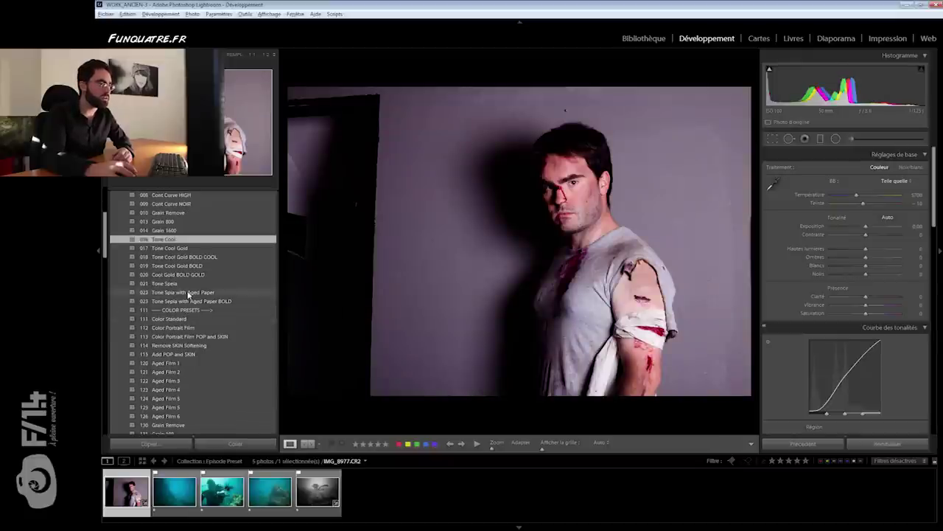
click(186, 284)
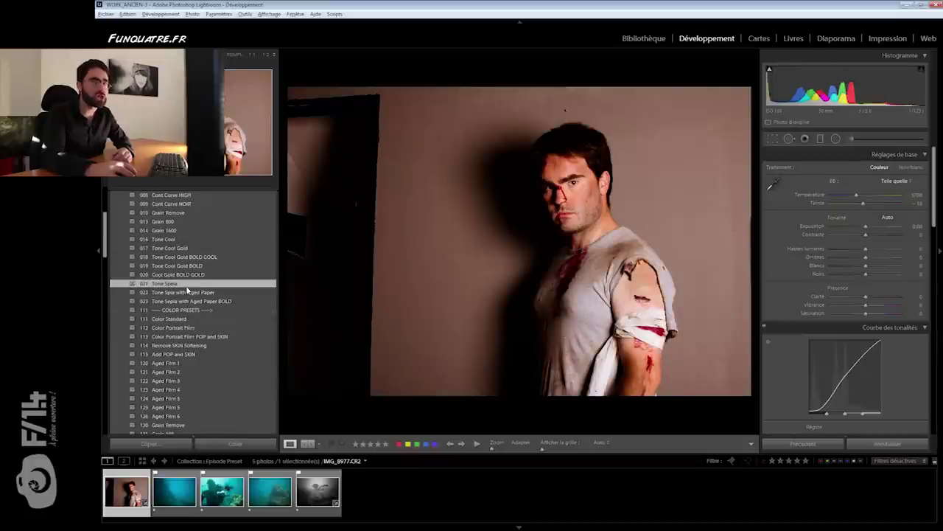
scroll(184, 291, down, 3)
click(178, 290)
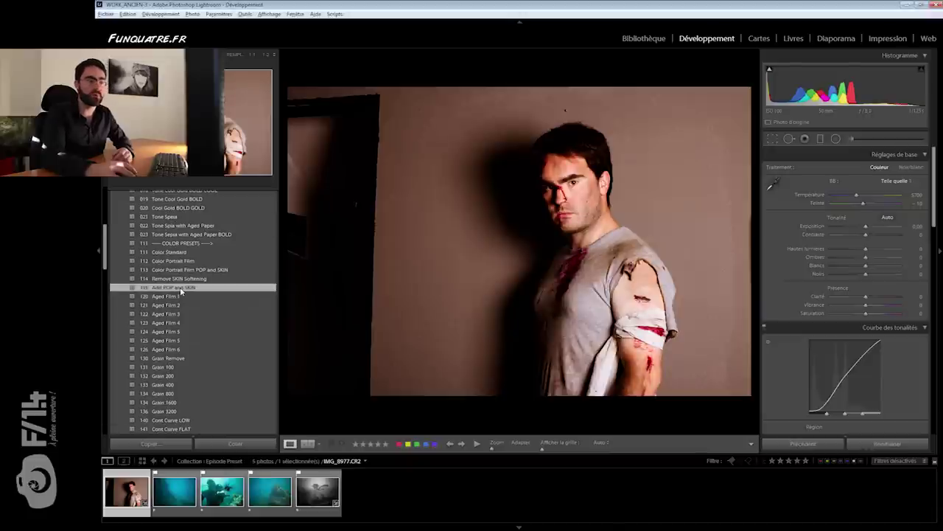
scroll(199, 284, down, 10)
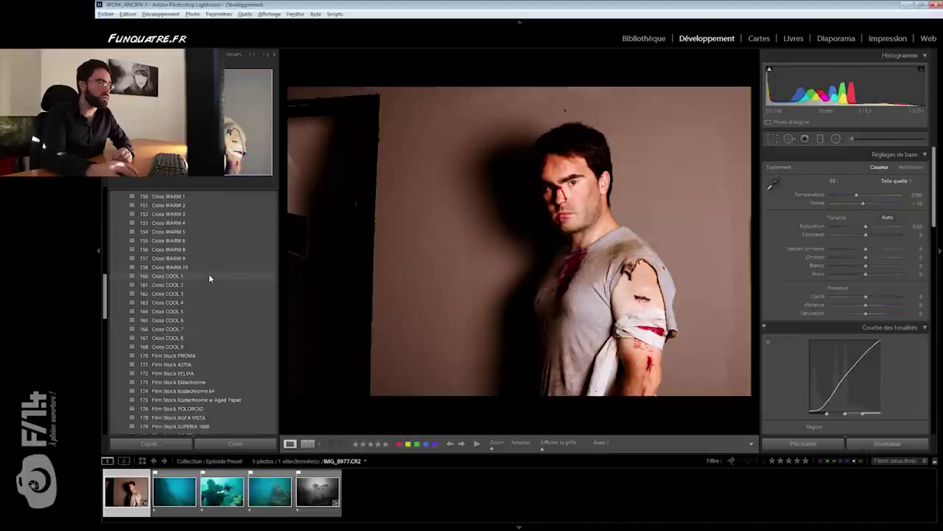
click(209, 275)
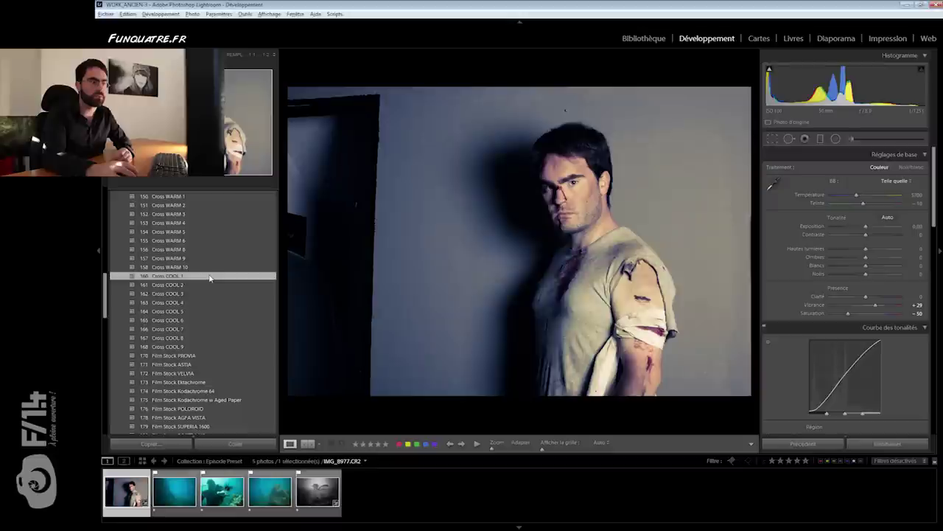
- Scroll to the film pack's REMOVERS group and undo the last applied preset
scroll(209, 273, up, 5)
scroll(185, 283, up, 2)
scroll(176, 286, up, 3)
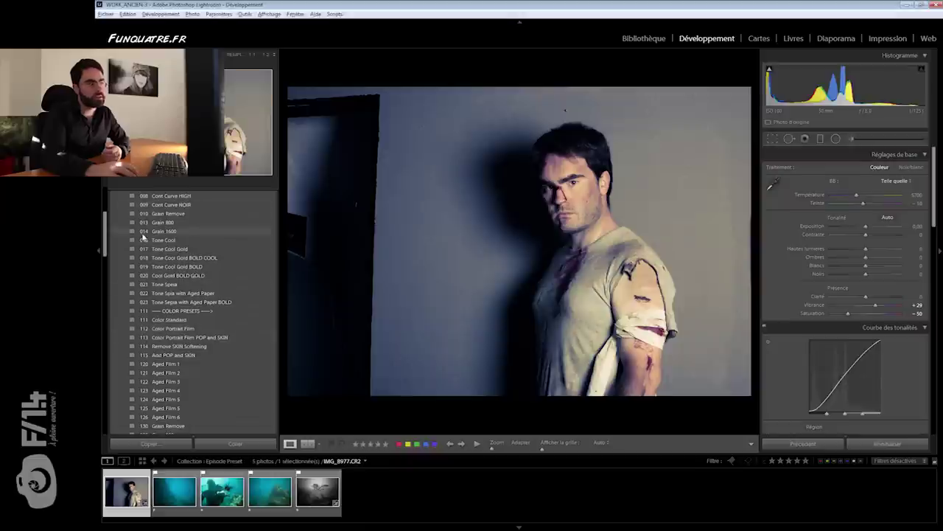
scroll(180, 244, up, 3)
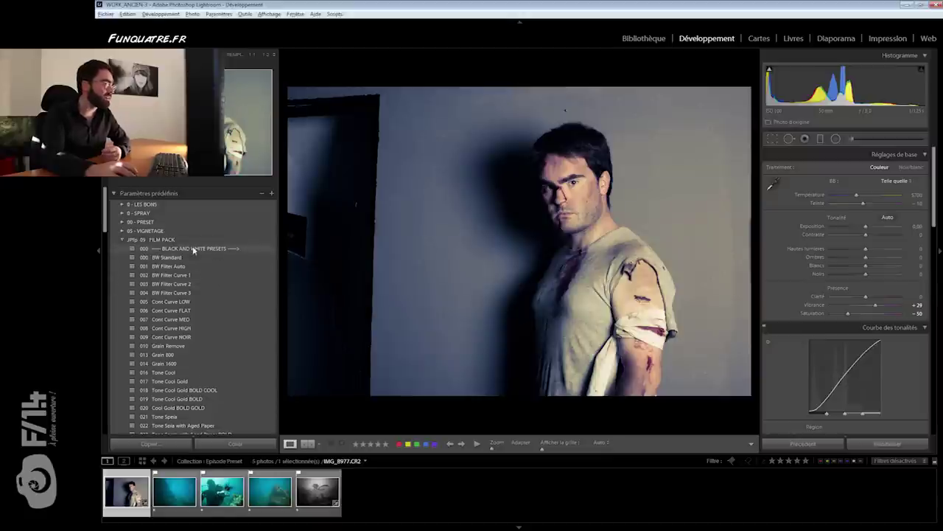
scroll(212, 259, down, 3)
scroll(205, 299, down, 3)
scroll(199, 308, down, 4)
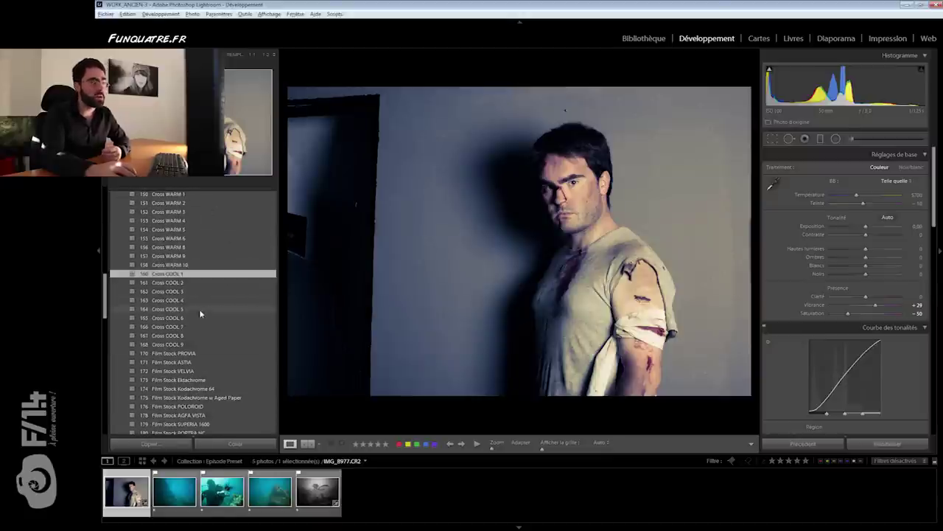
scroll(208, 370, down, 4)
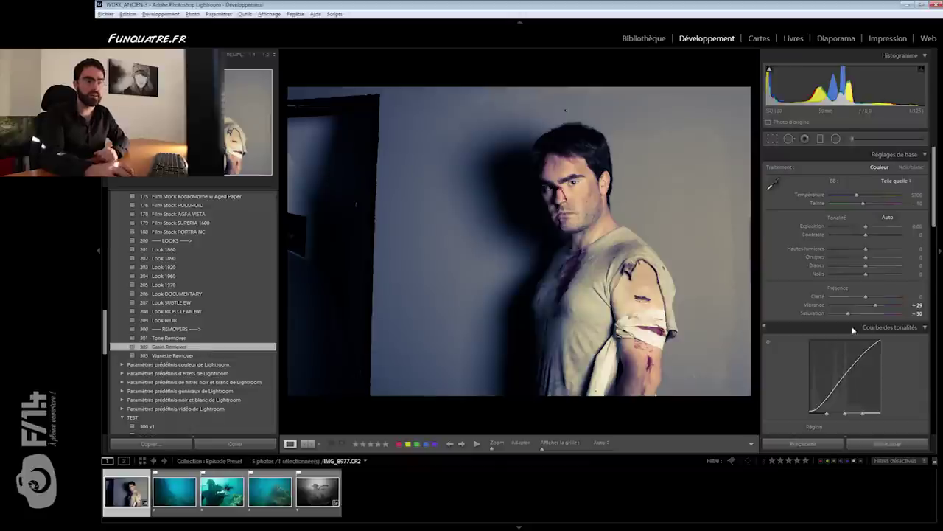
scroll(853, 330, down, 10)
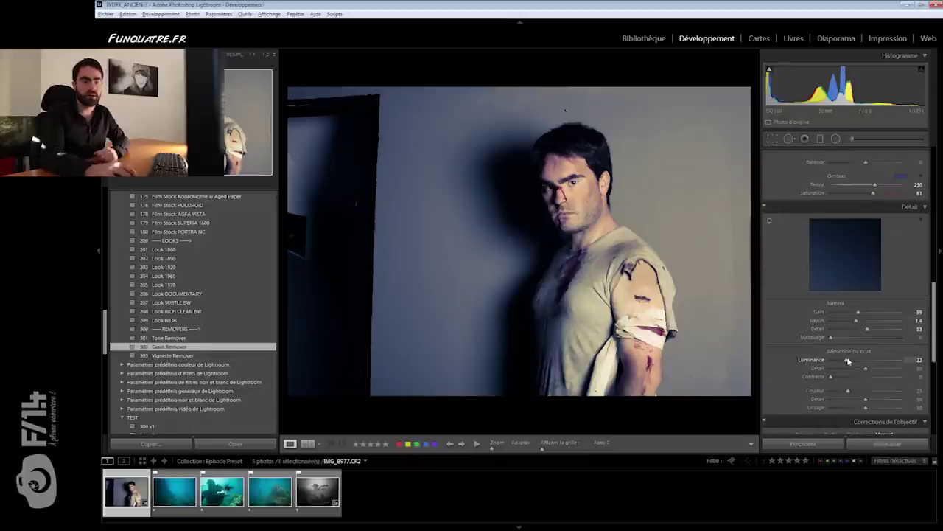
scroll(841, 347, down, 5)
key(ctrl+z)
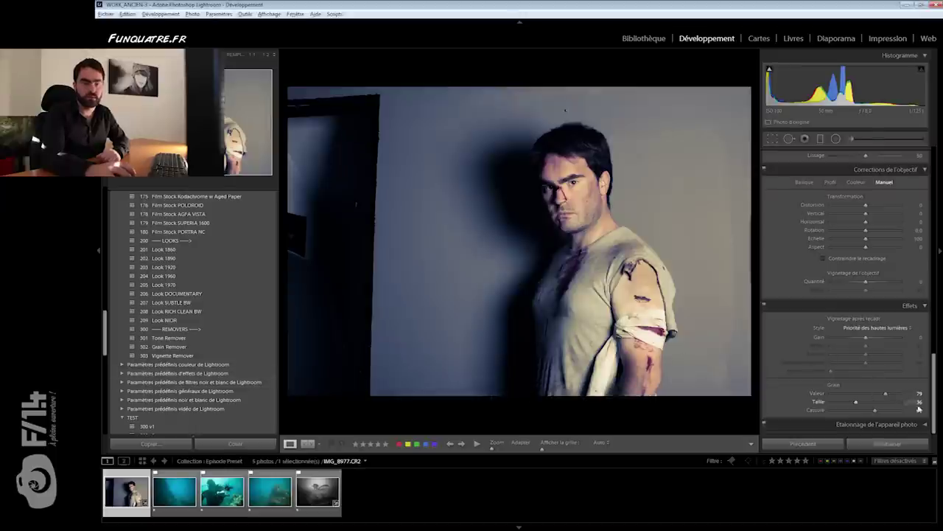
- Apply the 302 Grain Remover, 301 Tone Remover and 303 Vignette Remover presets
click(170, 347)
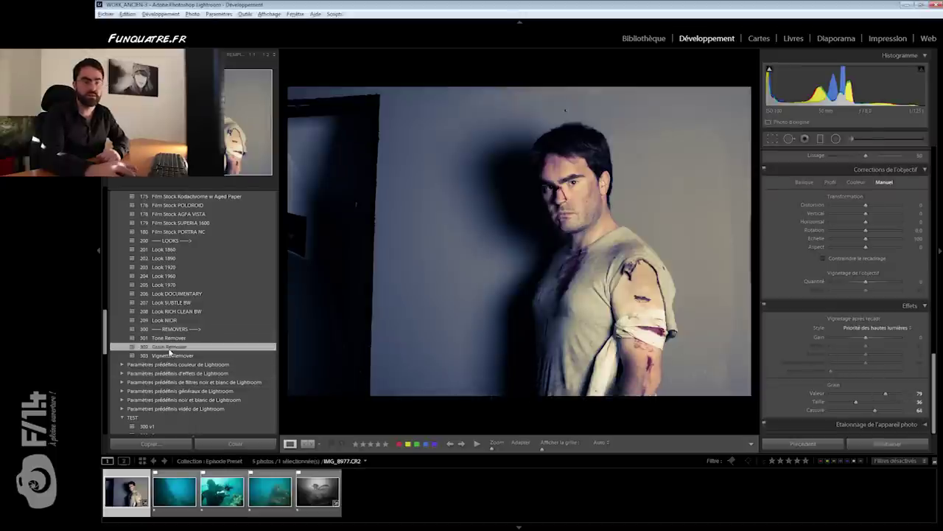
click(173, 337)
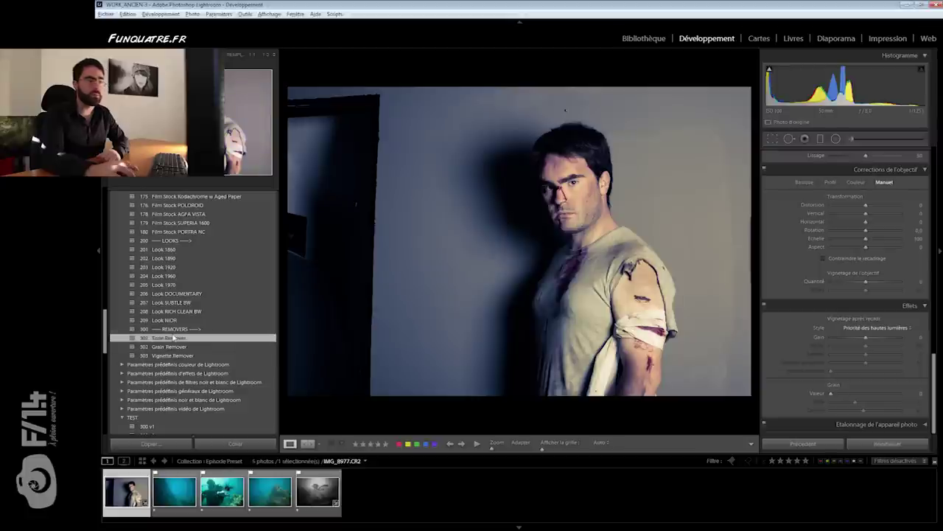
click(177, 356)
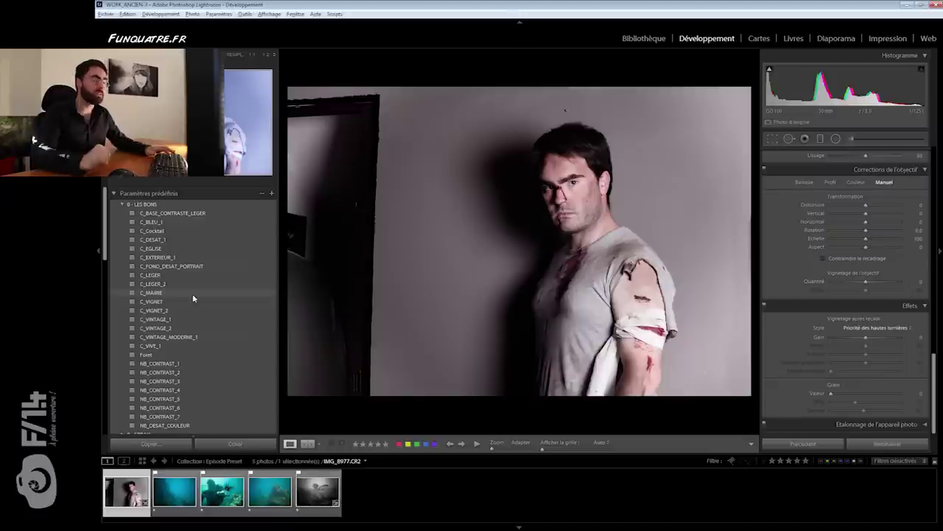
- Activate Crop & Straighten with R and browse the Aspect ratios, leaving it at Original
key(r)
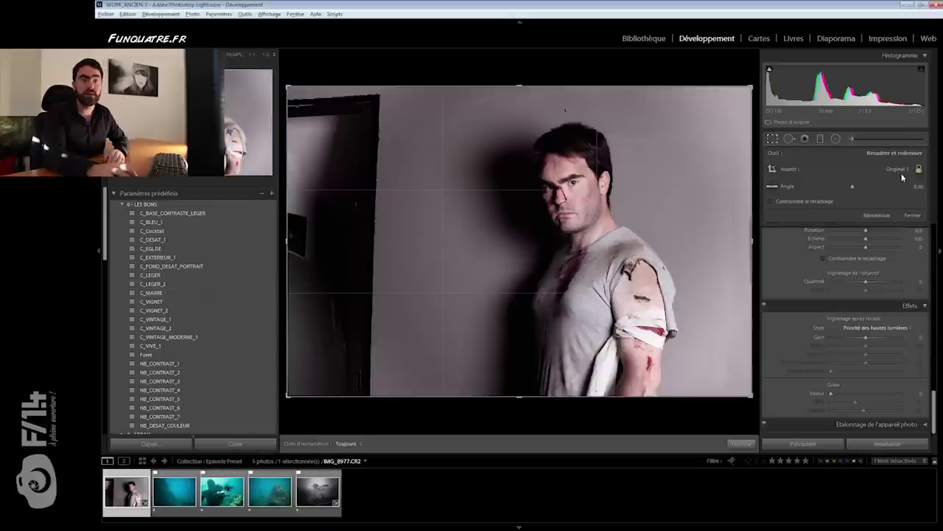
click(898, 170)
click(855, 168)
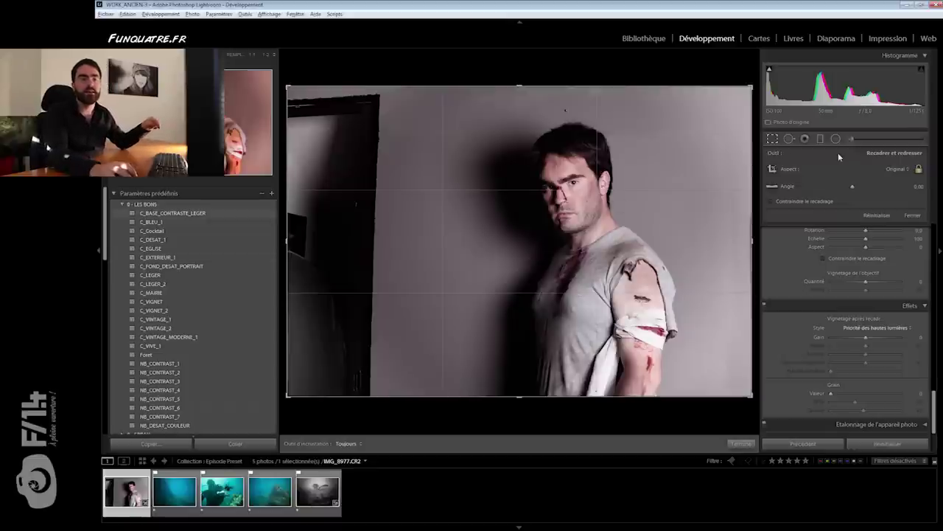
click(896, 169)
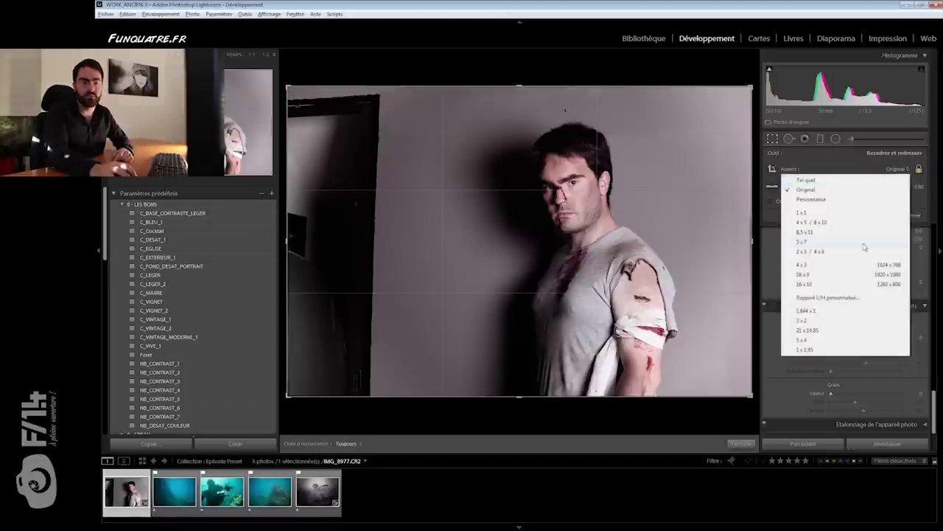
key(Escape)
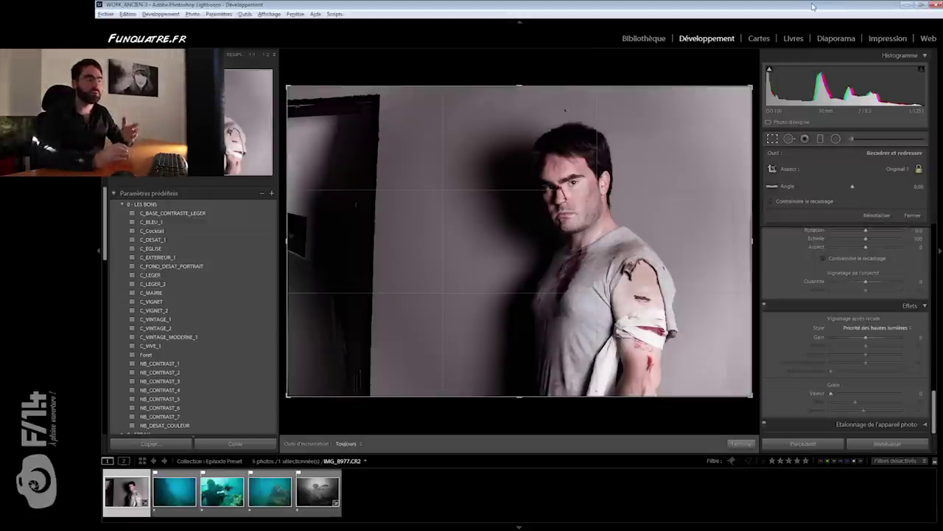